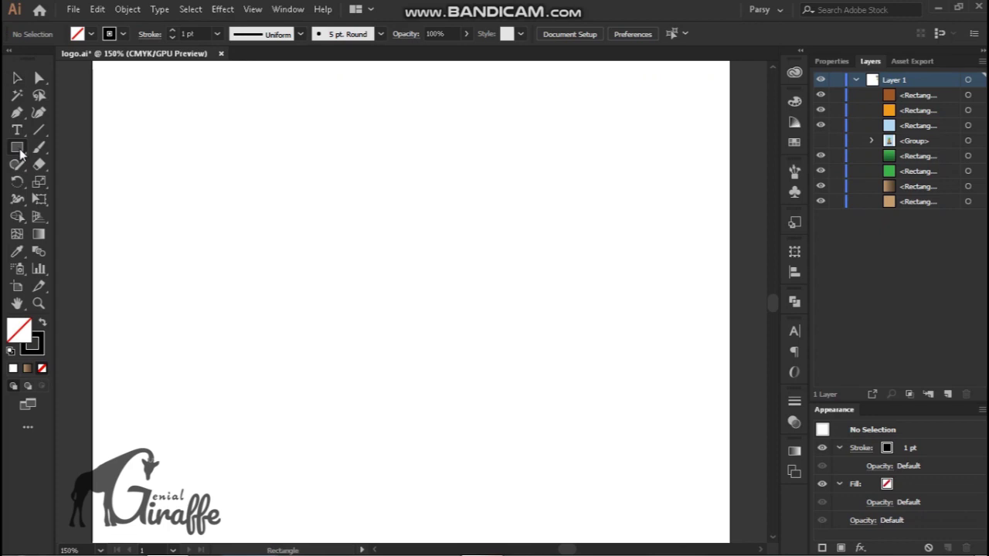
- Draw a tall ellipse at the page centre and pull its anchors into an egg shape
key(ctrl+minus)
drag(353, 151, 477, 350)
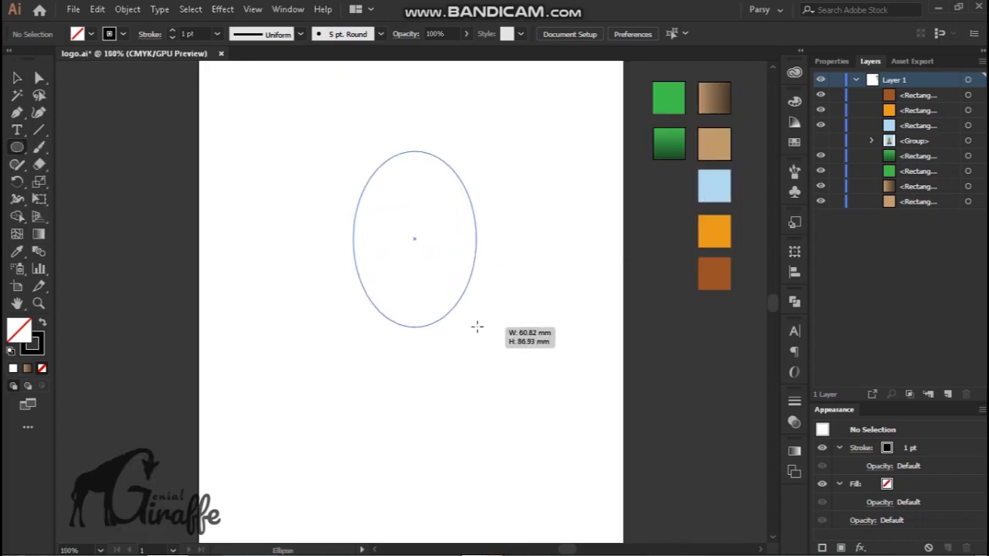
click(40, 81)
drag(415, 349, 415, 336)
mouse_move(415, 153)
mouse_down()
mouse_move(415, 141)
mouse_move(418, 148)
mouse_up()
click(437, 239)
- Move the egg lower on the page and draw a wide rectangle across it
key(v)
click(427, 331)
drag(427, 330, 424, 377)
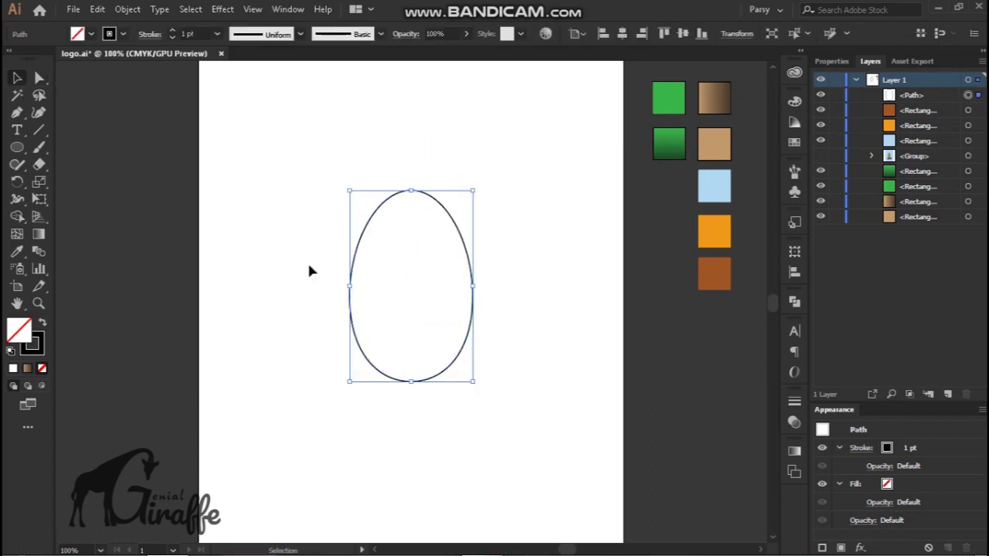
drag(17, 147, 85, 146)
mouse_move(260, 98)
mouse_down()
mouse_move(415, 140)
mouse_move(408, 160)
mouse_move(431, 405)
mouse_move(437, 394)
mouse_up()
- Tilt the rectangle, make two stacked copies, and delete the middle one
key(v)
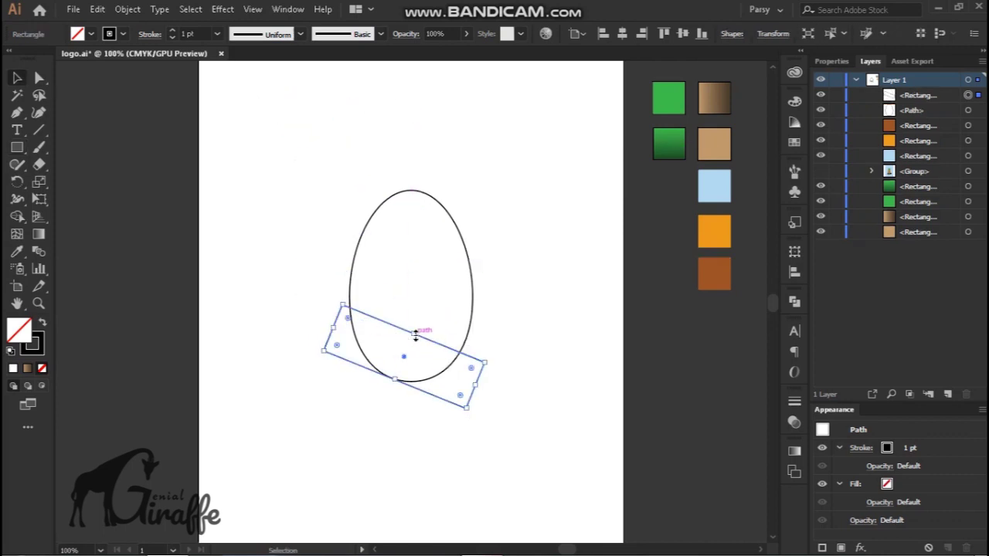
drag(424, 342, 431, 290)
key(ctrl+d)
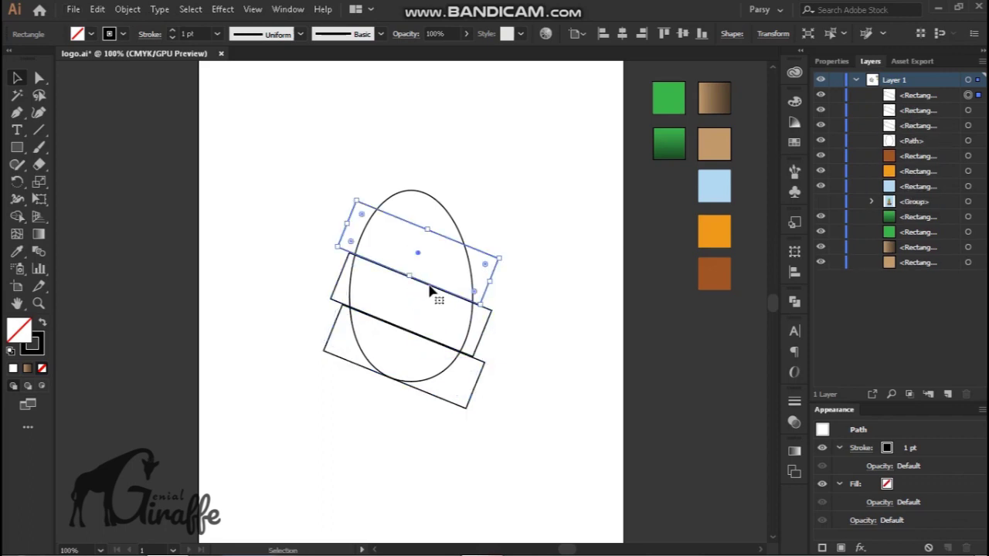
click(483, 334)
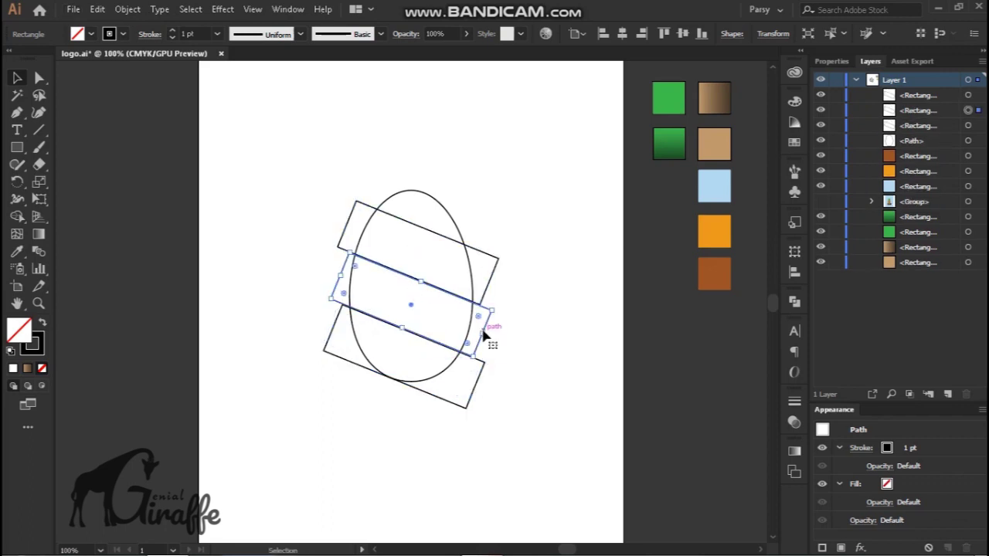
key(Delete)
- Group the two remaining tilted rectangles
click(479, 364)
shift+click(480, 304)
right_click(481, 305)
click(516, 113)
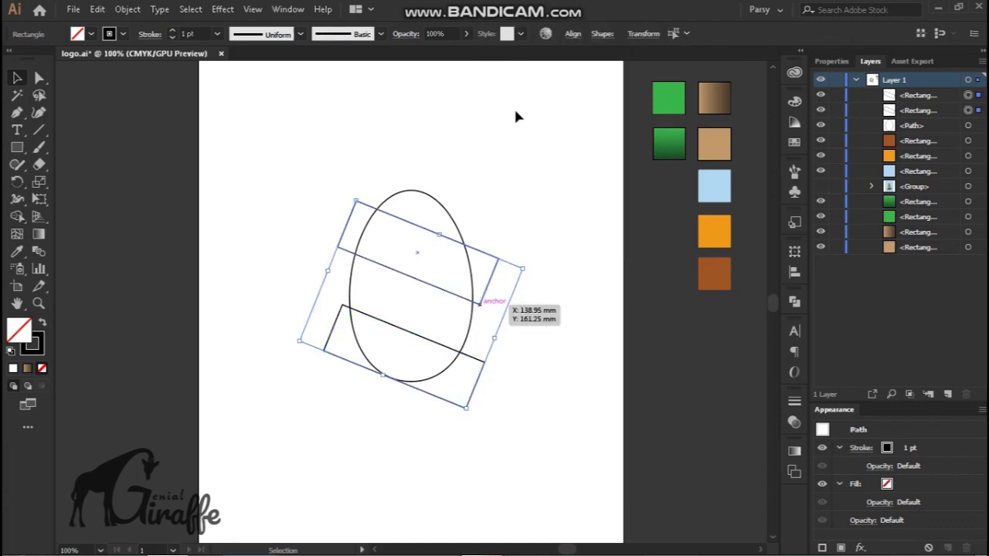
- Reflect a copy of the band pair, then move it up and rotate it into an X
right_click(465, 249)
click(336, 442)
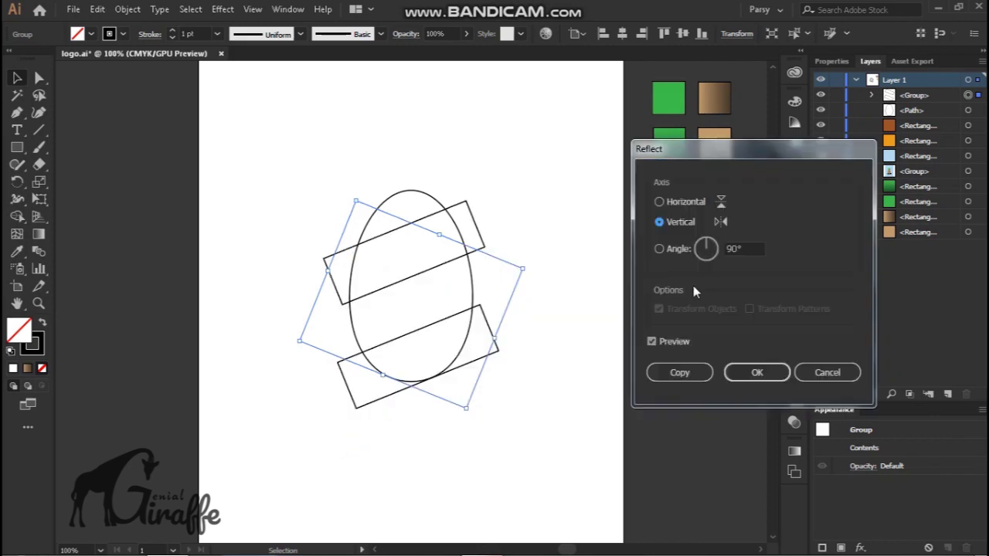
click(673, 371)
drag(463, 229, 426, 174)
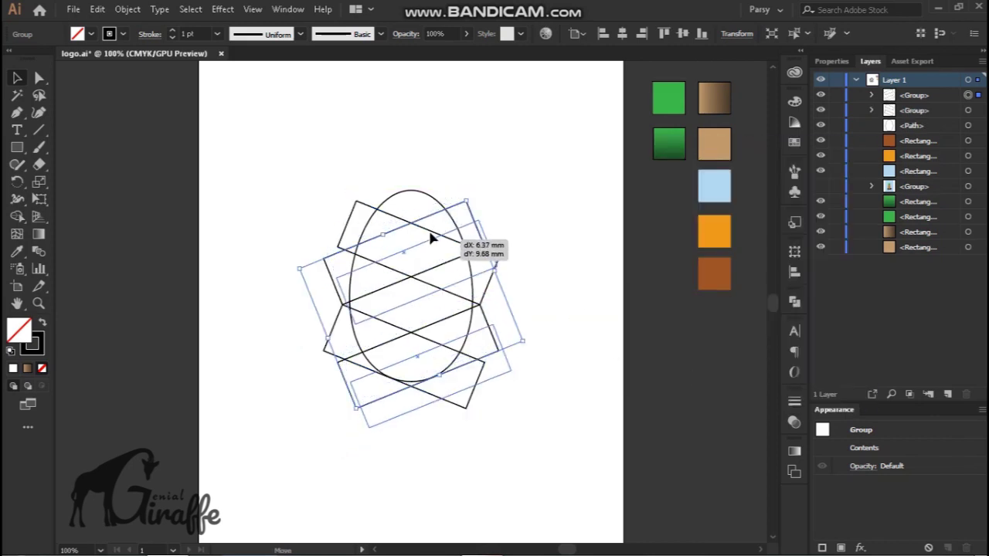
drag(512, 292, 530, 289)
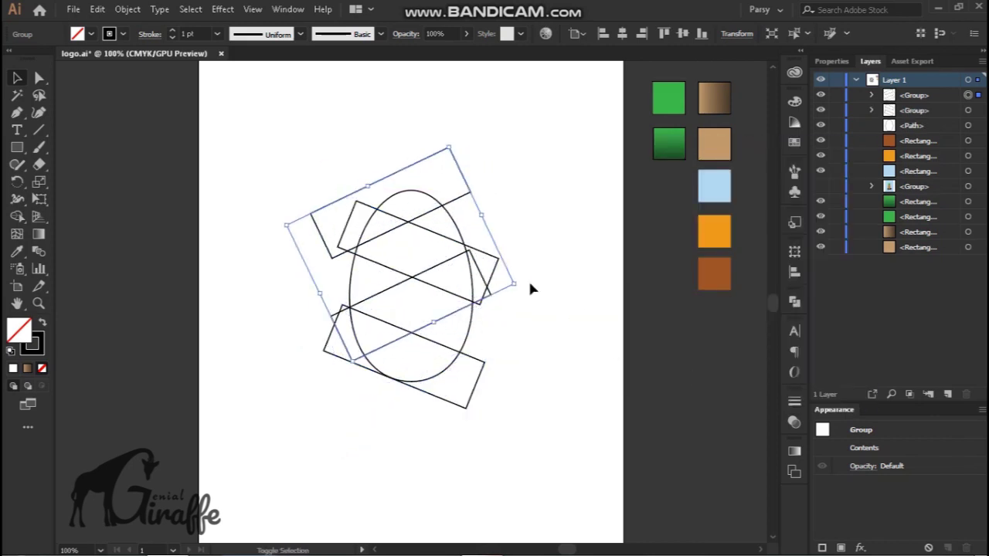
click(522, 207)
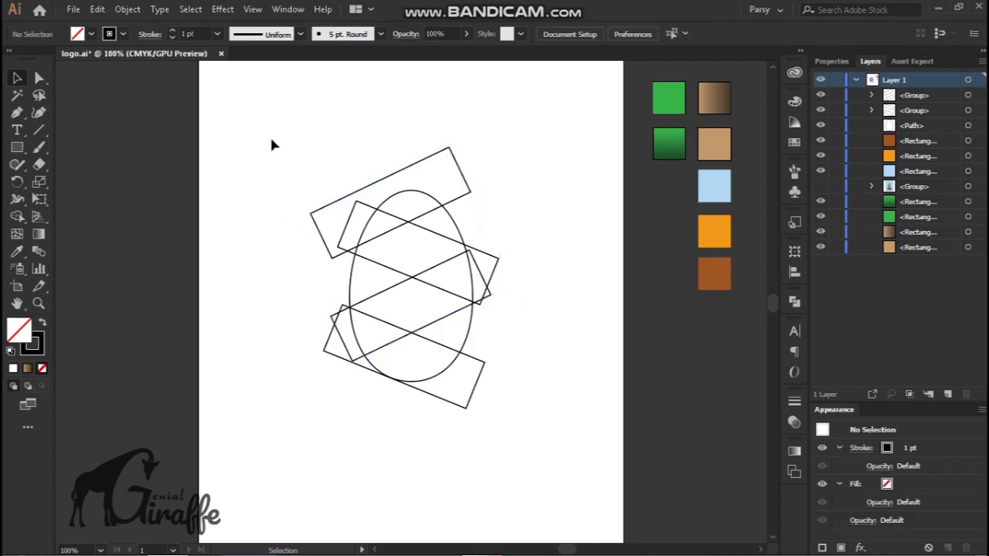
- Use Shape Builder to merge the egg's lower regions and delete the outside pieces
drag(559, 430, 560, 430)
key(shift+m)
drag(375, 336, 403, 362)
alt+click(347, 333)
alt+click(456, 379)
alt+click(415, 315)
alt+click(363, 282)
- Merge the middle regions into a diamond and delete the leftover band slivers
mouse_move(444, 274)
mouse_down()
mouse_move(371, 232)
mouse_move(330, 225)
mouse_up()
drag(440, 225, 490, 218)
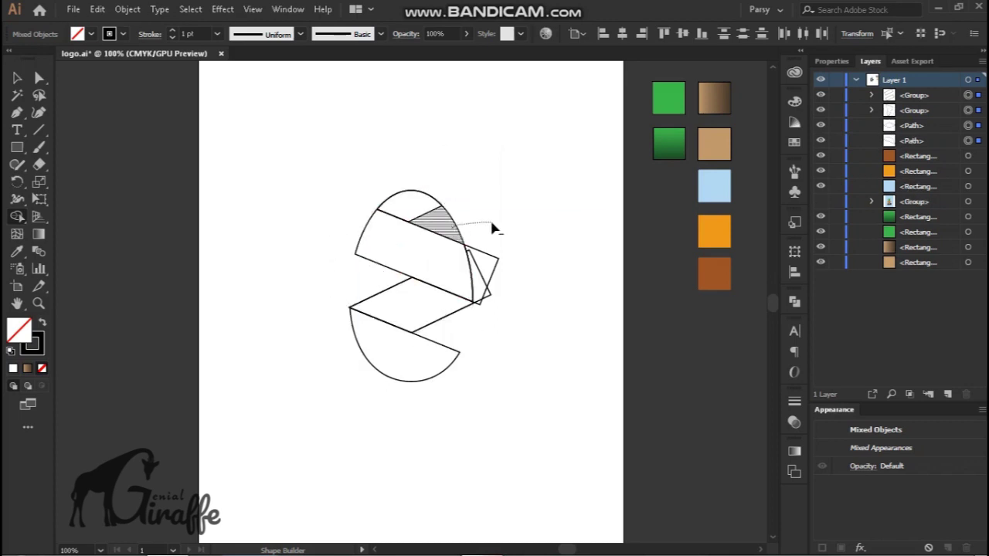
alt+click(480, 305)
- Ungroup the trimmed shape and select the top cap and middle diamond
key(v)
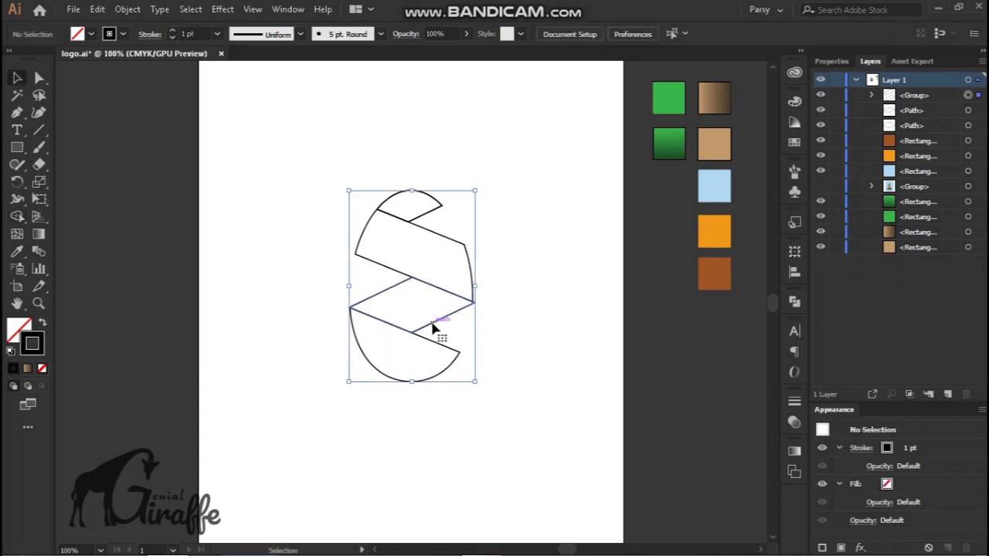
right_click(356, 267)
click(390, 388)
click(410, 197)
shift+click(384, 292)
- Fill the cap and diamond with the brown gradient, and the band and bottom half tan
key(i)
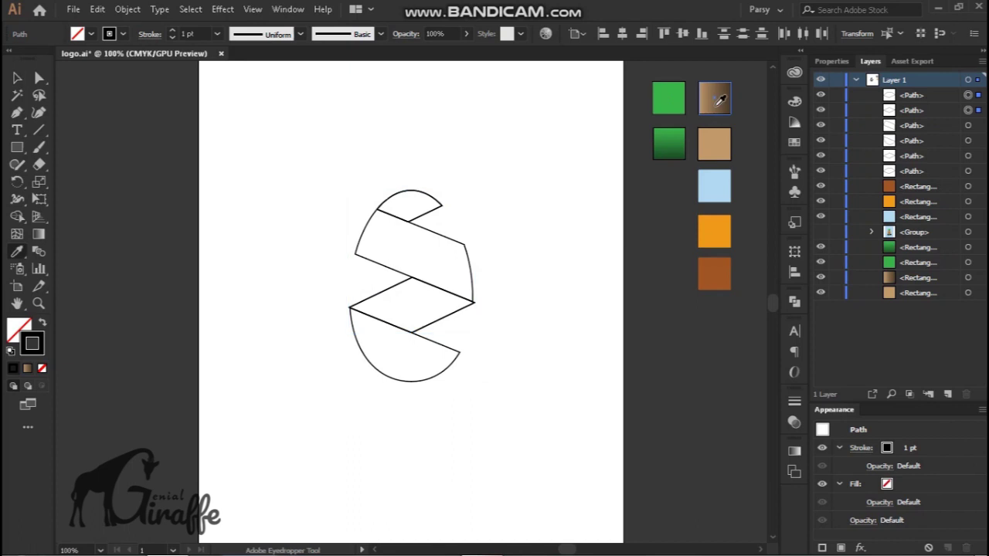
click(714, 97)
key(v)
click(452, 354)
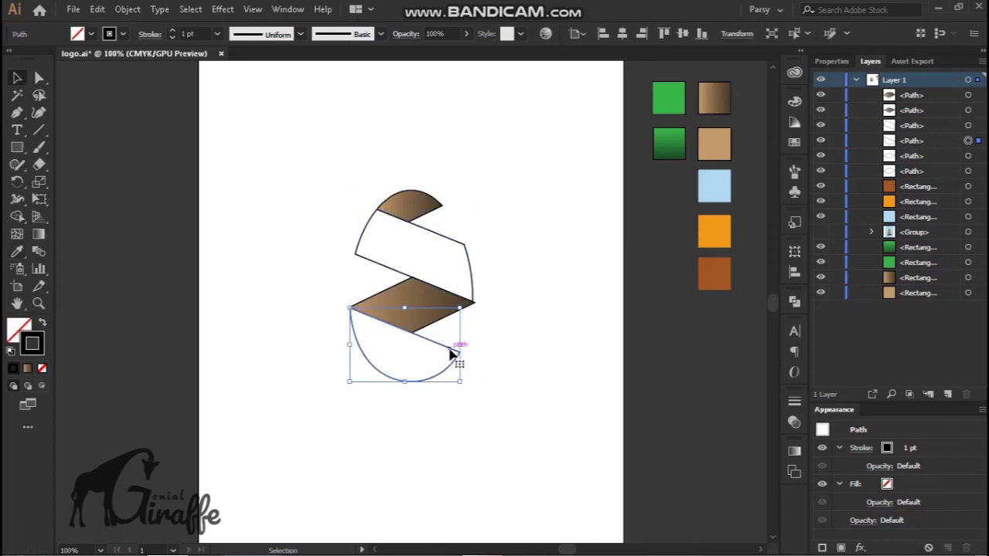
shift+click(472, 284)
key(i)
click(719, 147)
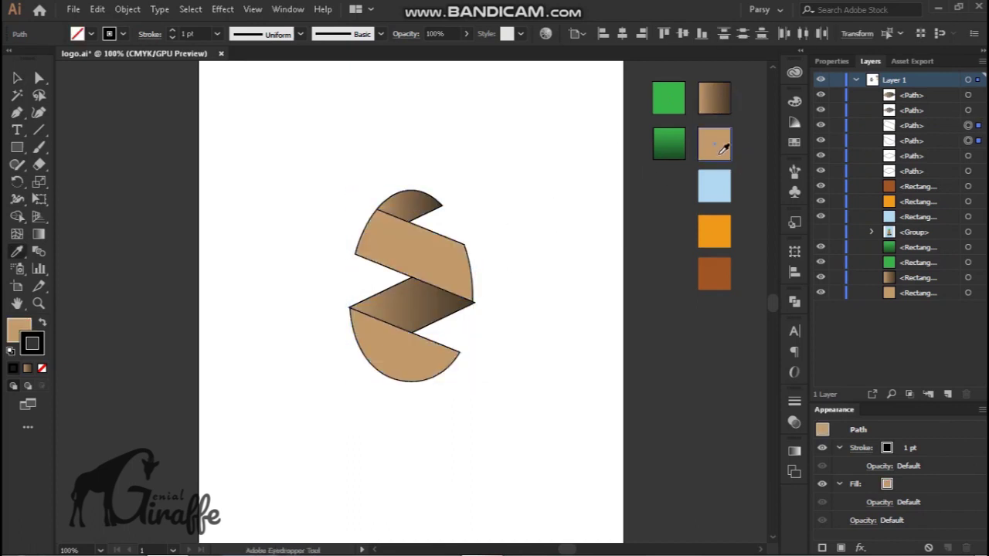
- Angle the middle diamond's brown gradient diagonally
key(v)
click(387, 301)
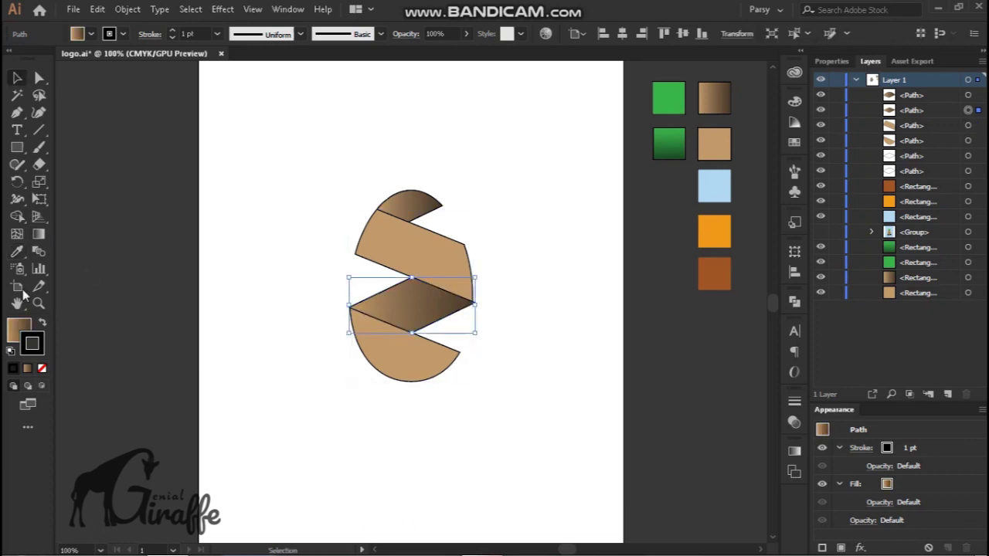
key(g)
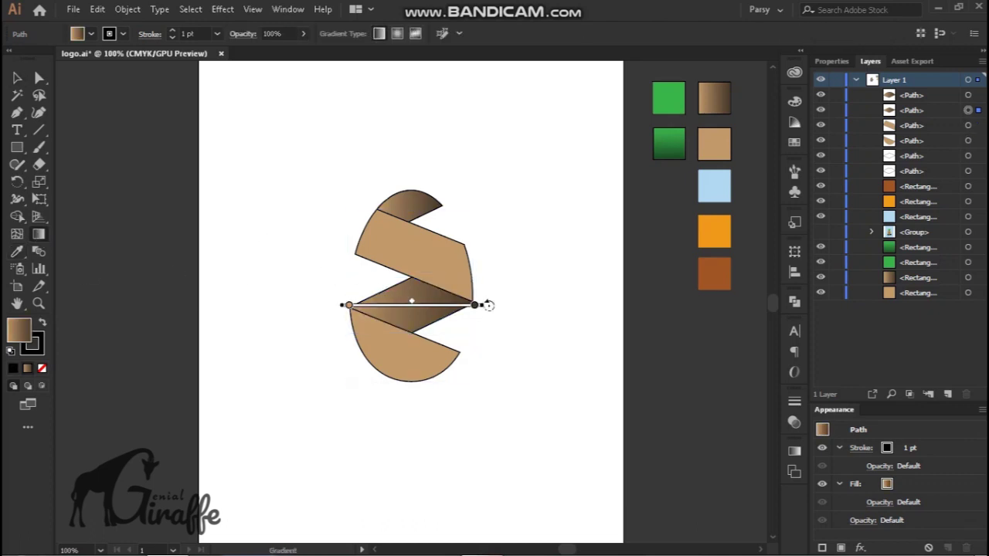
mouse_move(410, 289)
mouse_down()
mouse_move(360, 412)
mouse_move(385, 356)
mouse_up()
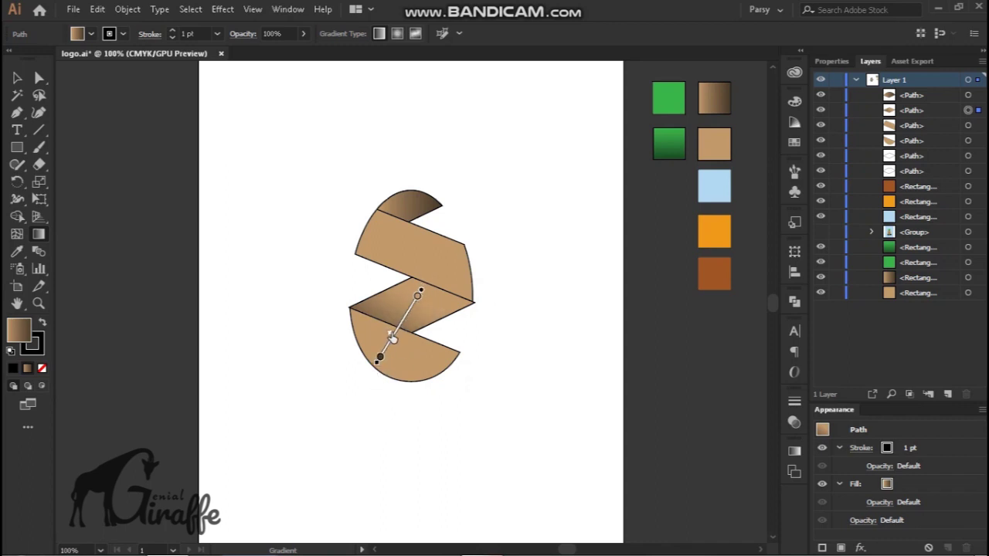
- Redraw the top cap's gradient to run from the top downward
key(v)
click(413, 202)
click(39, 234)
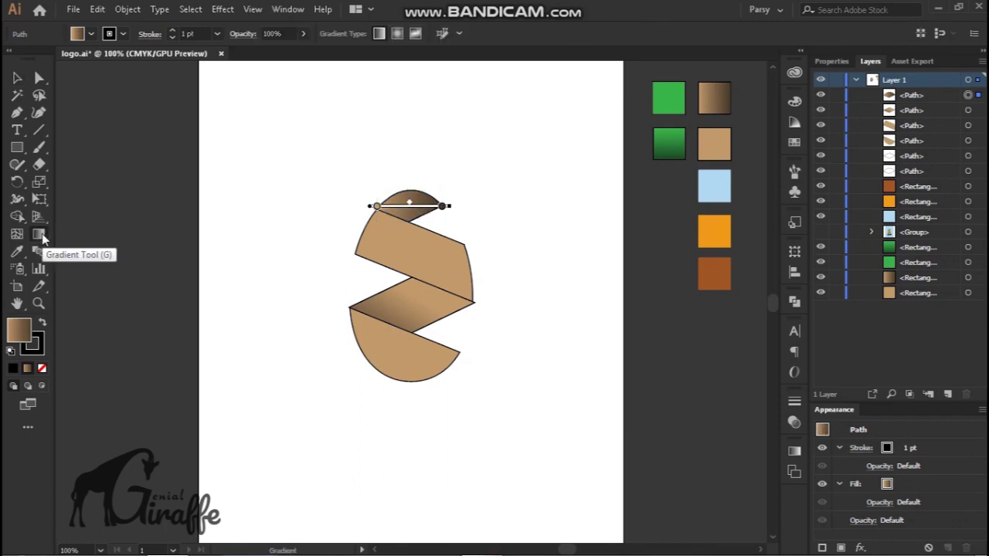
drag(456, 205, 350, 266)
mouse_move(414, 195)
mouse_down()
mouse_move(392, 262)
mouse_move(398, 240)
mouse_up()
click(392, 261)
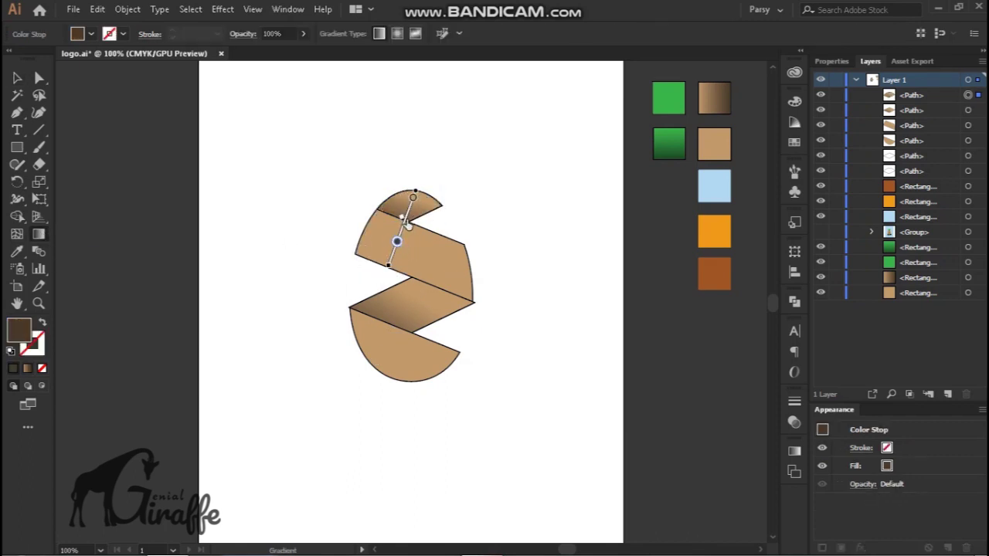
key(v)
click(341, 213)
- Set the stroke to None on the bottom half, diamond, band and top cap
click(360, 358)
key(x)
key(slash)
click(380, 300)
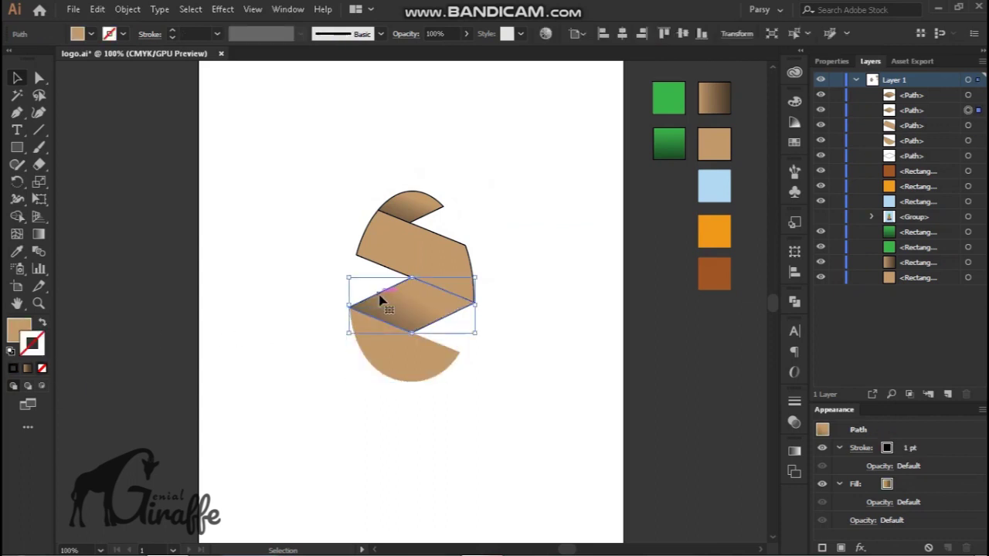
shift+click(387, 262)
shift+click(419, 197)
key(slash)
click(271, 315)
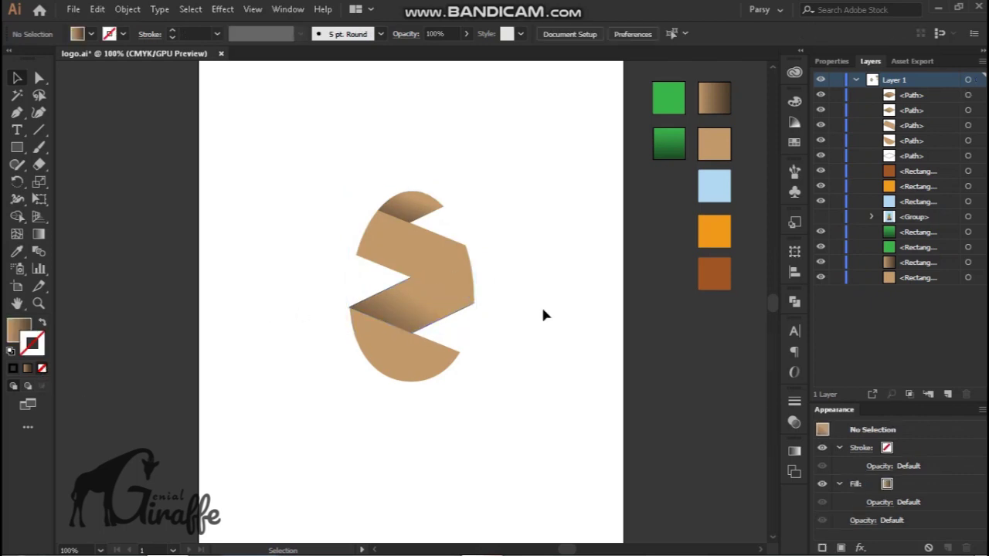
- Group the five egg pieces and drag a duplicate of the egg to the left
drag(353, 165, 481, 409)
right_click(429, 319)
click(456, 117)
drag(415, 249, 270, 248)
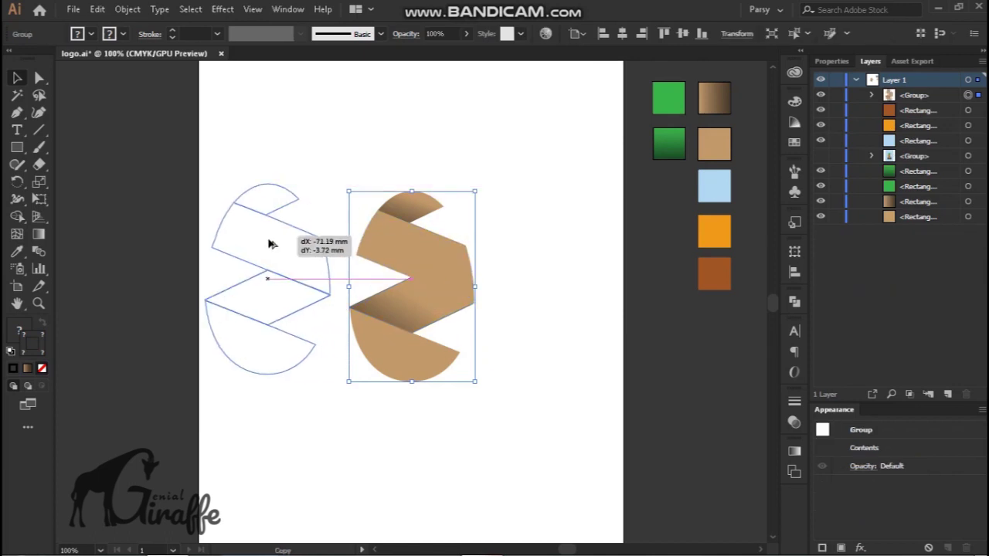
click(456, 139)
- Draw a closed right-angled triangle with the Pen tool above the egg
key(p)
click(466, 87)
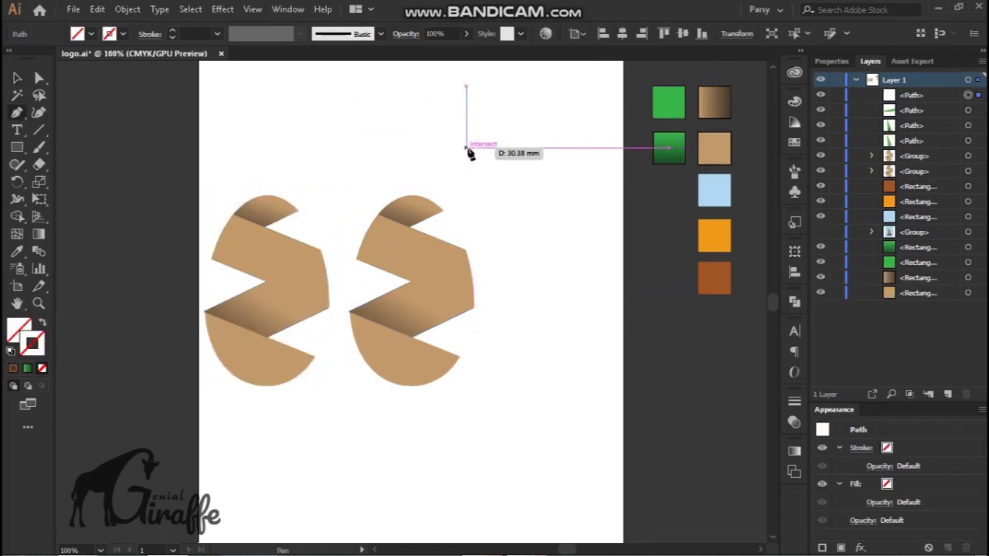
click(466, 147)
click(495, 147)
click(466, 87)
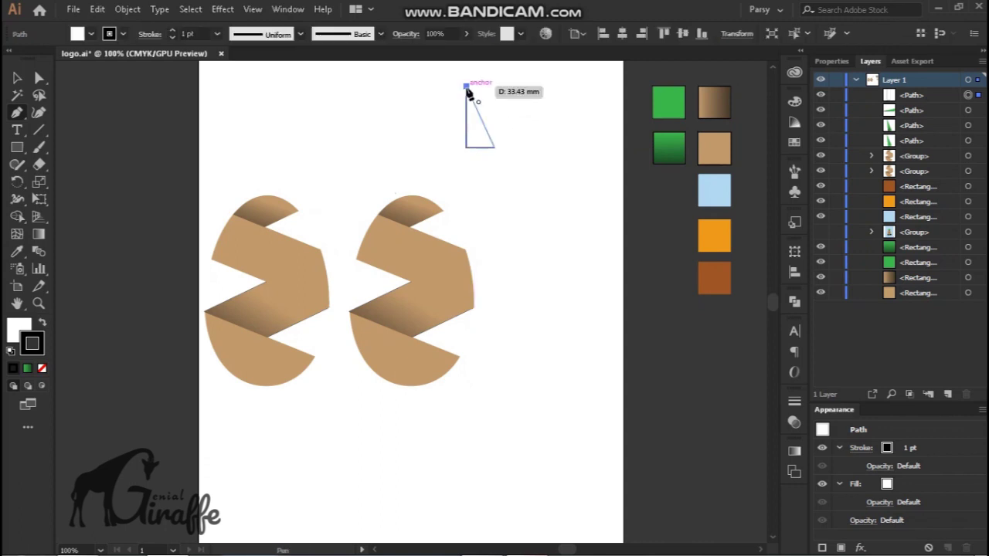
- Reflect a copy of the triangle and slide it right to form an M
key(v)
right_click(477, 131)
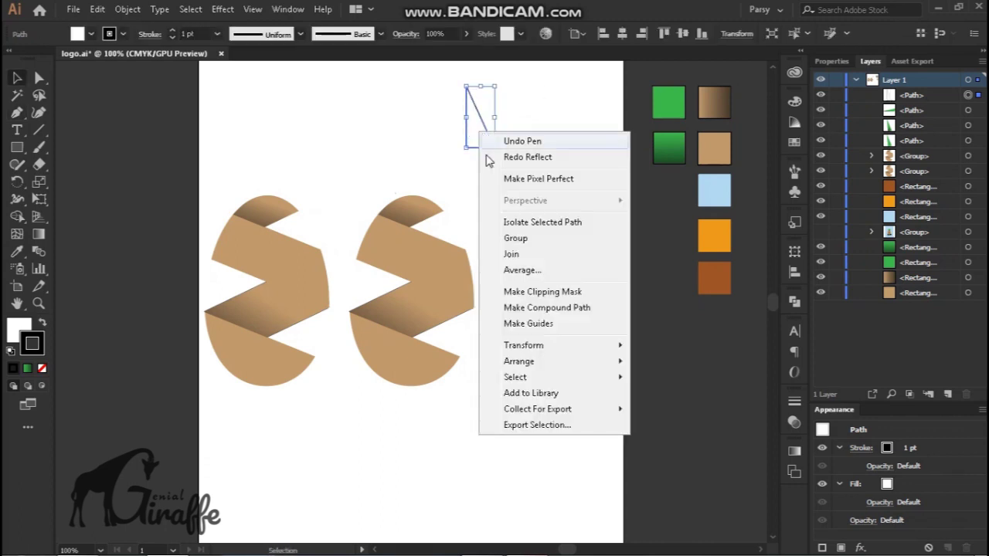
click(305, 397)
click(672, 371)
drag(491, 145, 506, 145)
click(519, 159)
- Draw a narrow closed triangle with the Pen tool and move it next to the M
key(p)
click(538, 87)
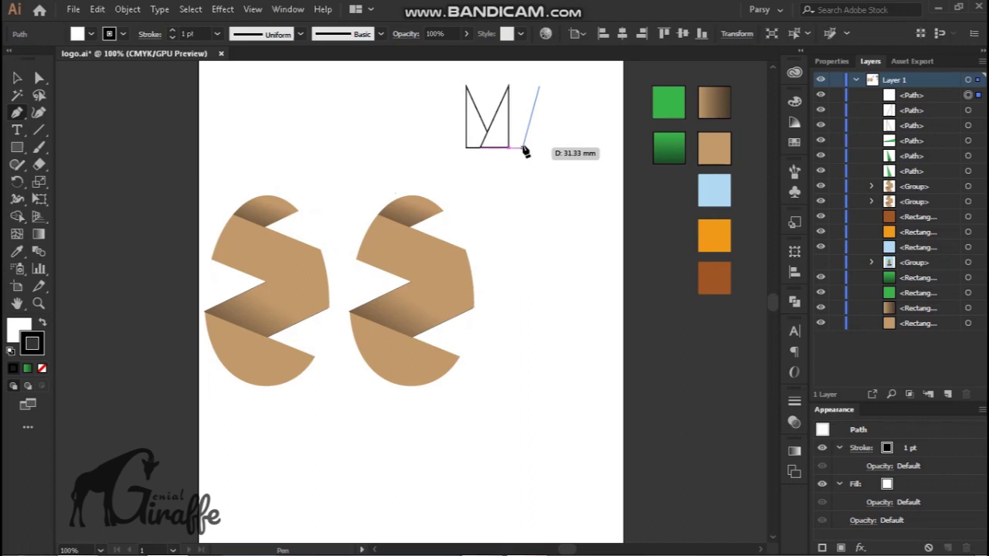
click(524, 147)
click(553, 147)
click(538, 87)
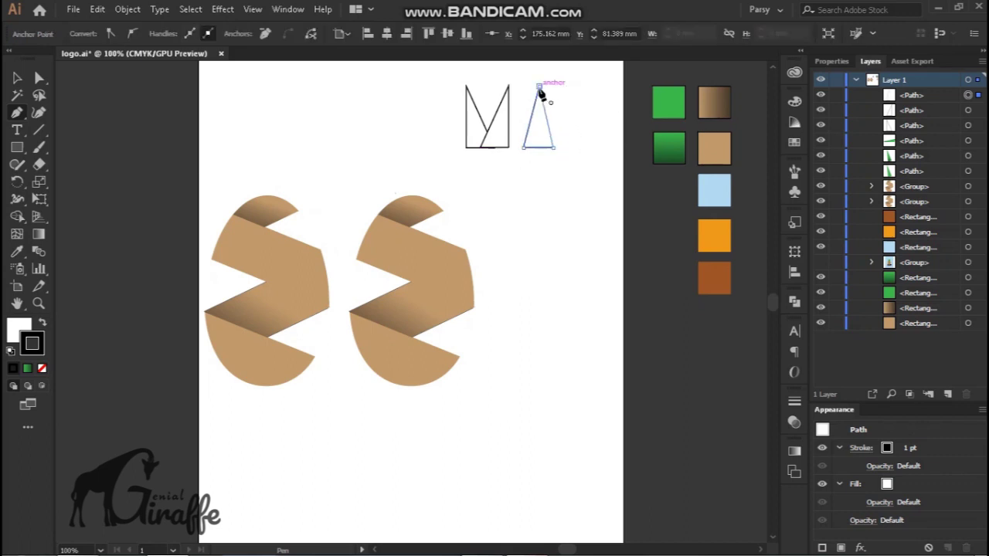
key(v)
drag(539, 146, 422, 175)
- Group the M with the triangle and place a reflected copy on the left
drag(487, 116, 421, 149)
drag(401, 94, 460, 189)
key(ctrl+g)
right_click(440, 165)
mouse_move(482, 309)
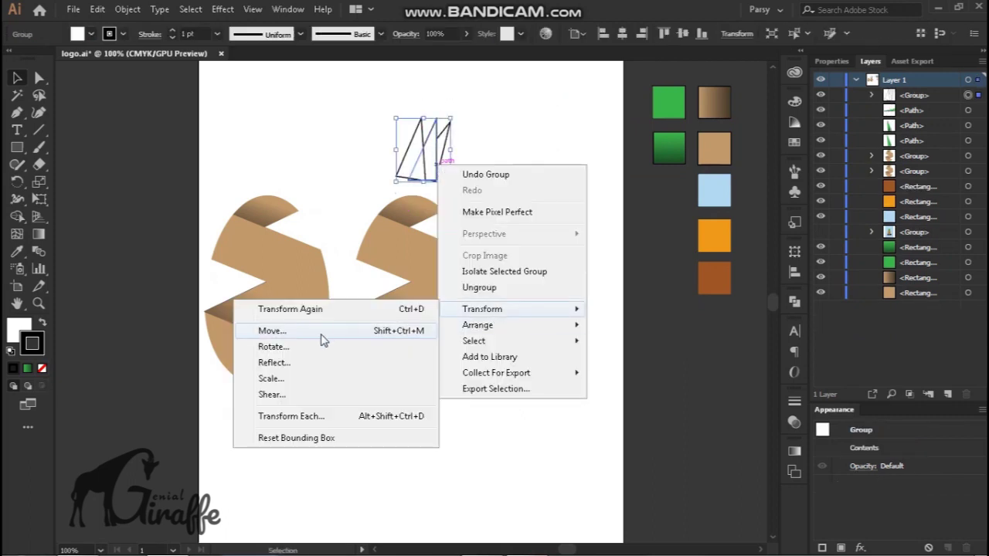
click(320, 362)
click(676, 369)
drag(441, 175, 418, 172)
click(448, 183)
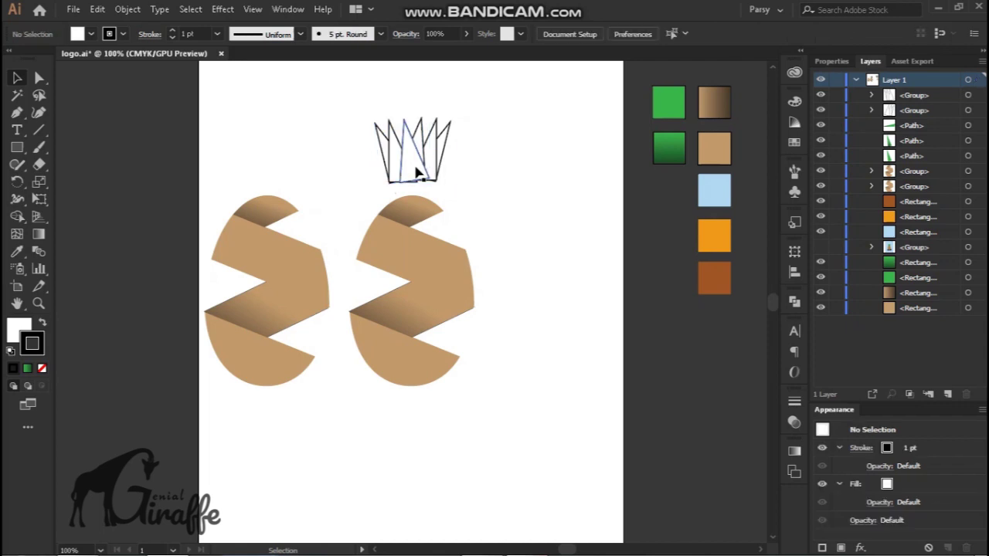
- Group the two crown halves together
click(411, 112)
right_click(430, 128)
click(463, 222)
right_click(430, 161)
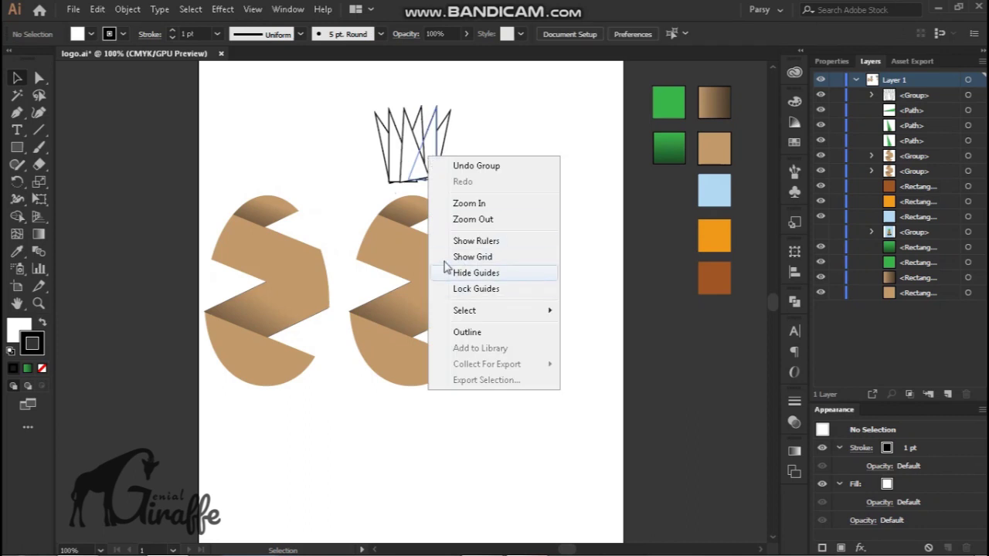
click(472, 165)
- Fill the crown leaves with the bright green swatch and ungroup the crown
click(415, 159)
key(i)
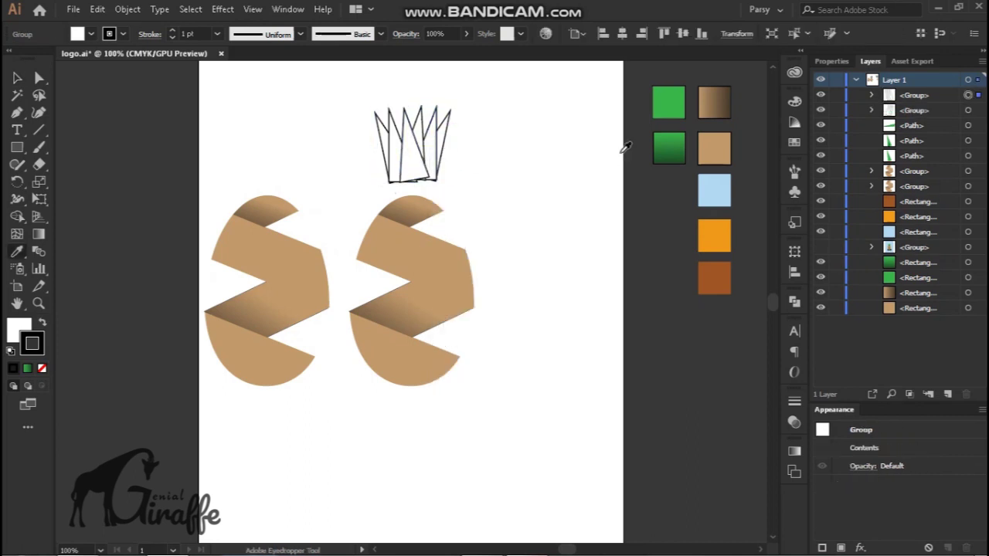
click(666, 106)
key(v)
right_click(398, 164)
click(424, 225)
- Ungroup the right part of the crown into separate leaves
click(444, 143)
right_click(443, 141)
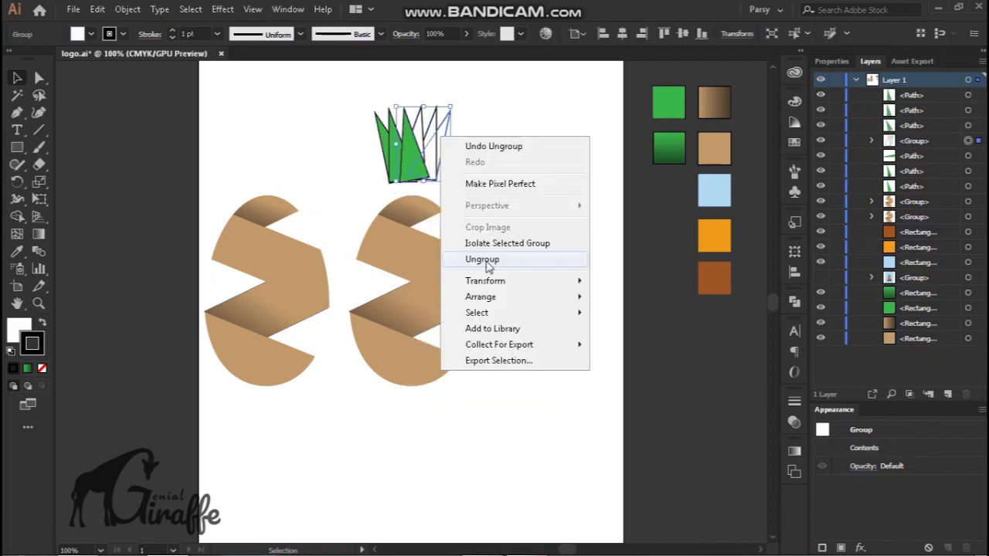
click(487, 261)
click(447, 148)
- Apply the green gradient swatch to the crown leaves and remove their outlines
shift+click(384, 139)
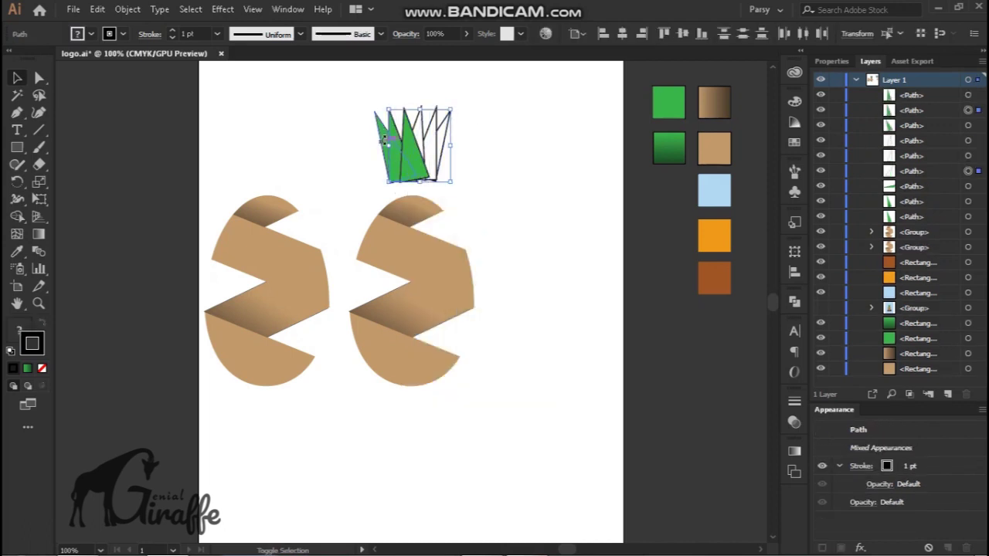
shift+click(430, 142)
shift+click(437, 122)
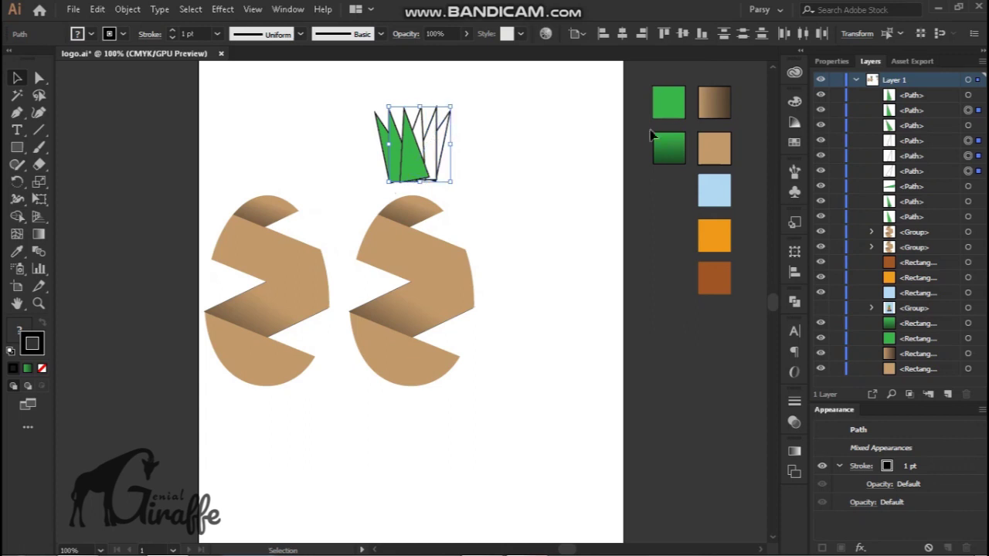
click(669, 148)
key(slash)
- Angle the green gradient along the length of each side leaf
key(g)
drag(422, 181, 433, 147)
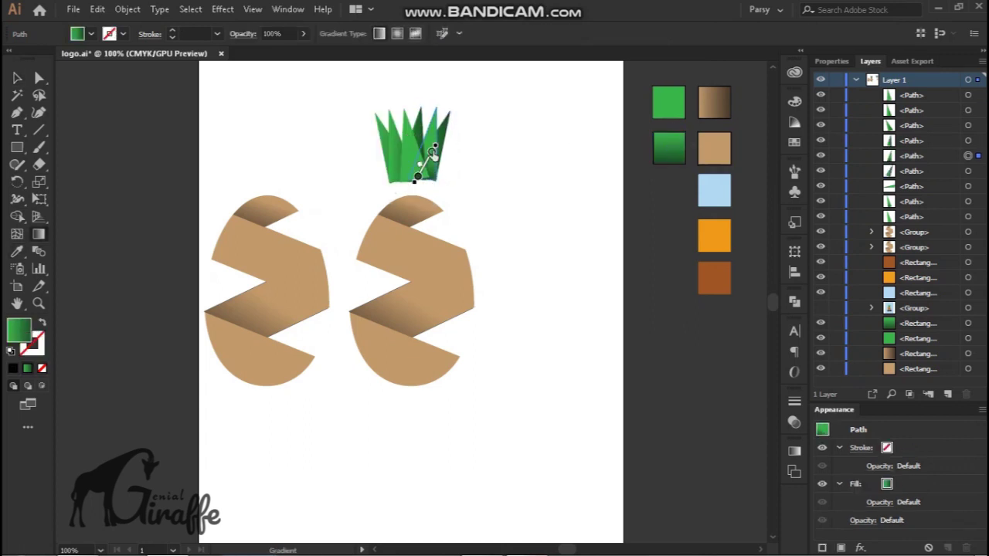
drag(433, 160, 407, 203)
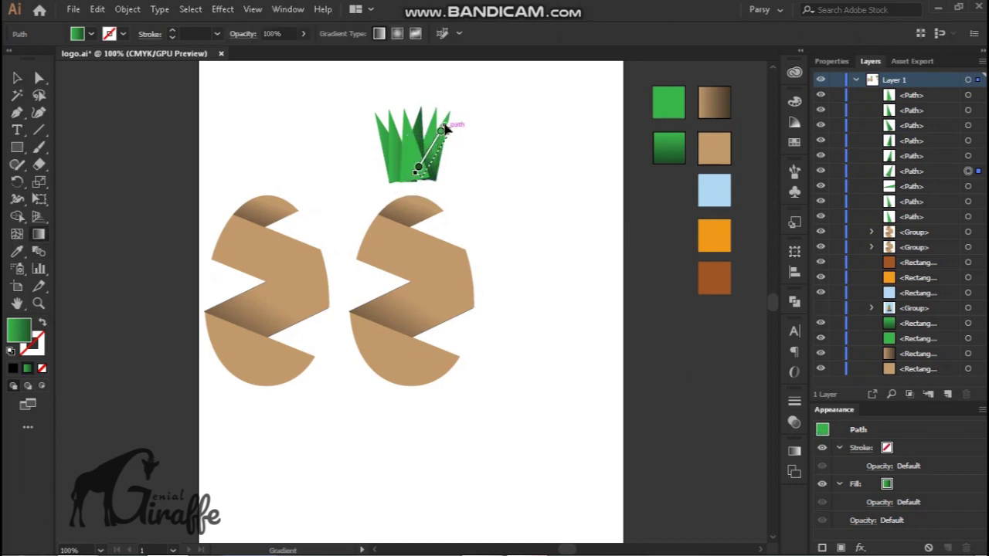
ctrl+click(395, 155)
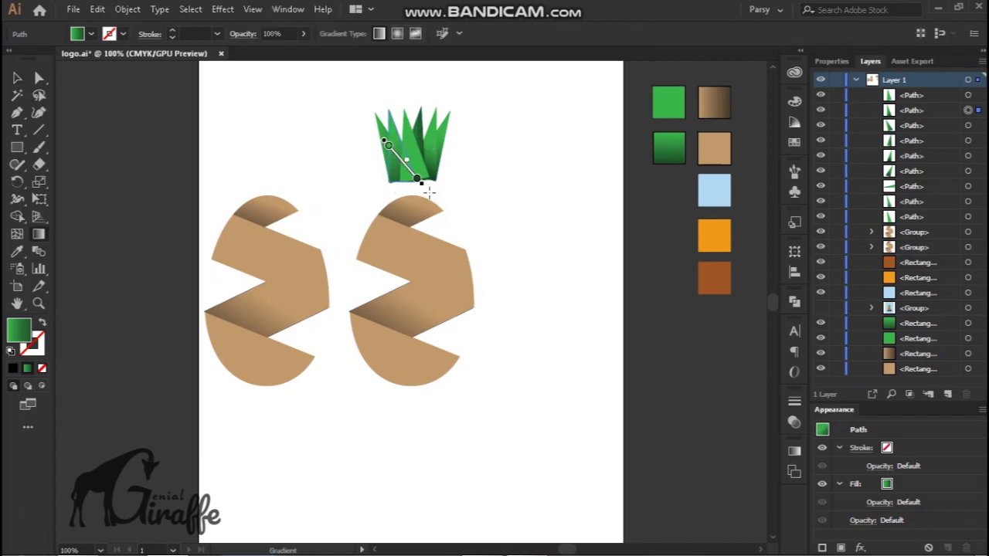
ctrl+click(371, 147)
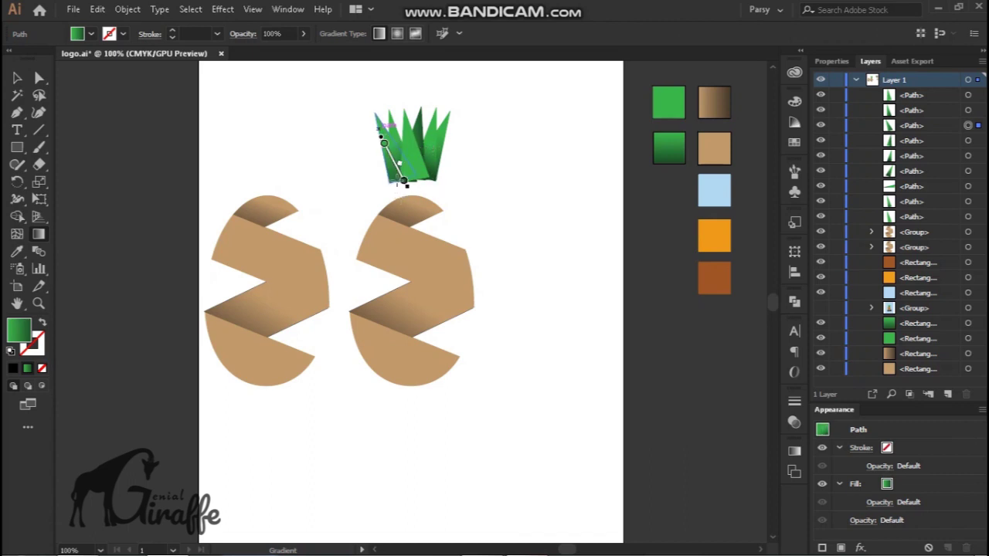
- Run the centre leaf's gradient upward along its length
key(v)
click(423, 129)
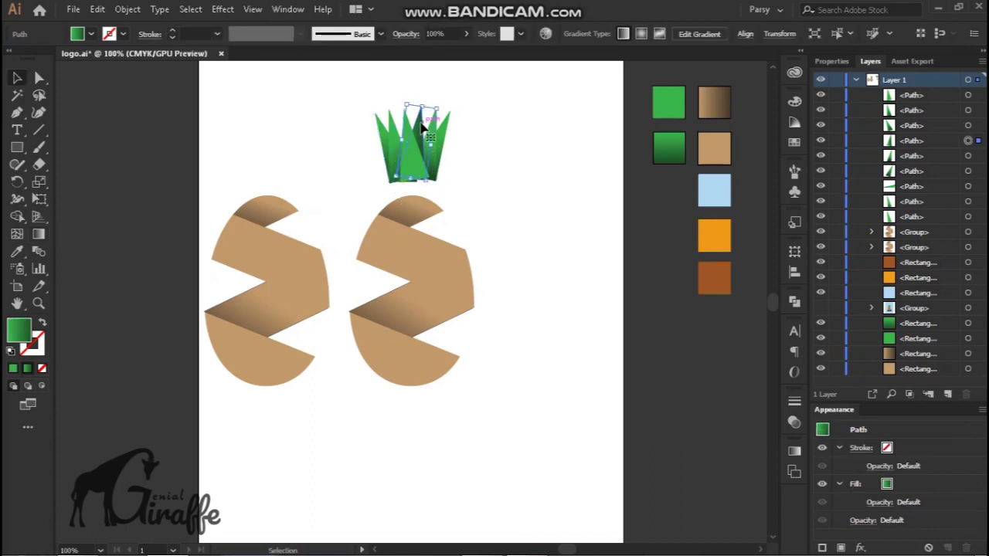
key(g)
drag(411, 179, 418, 146)
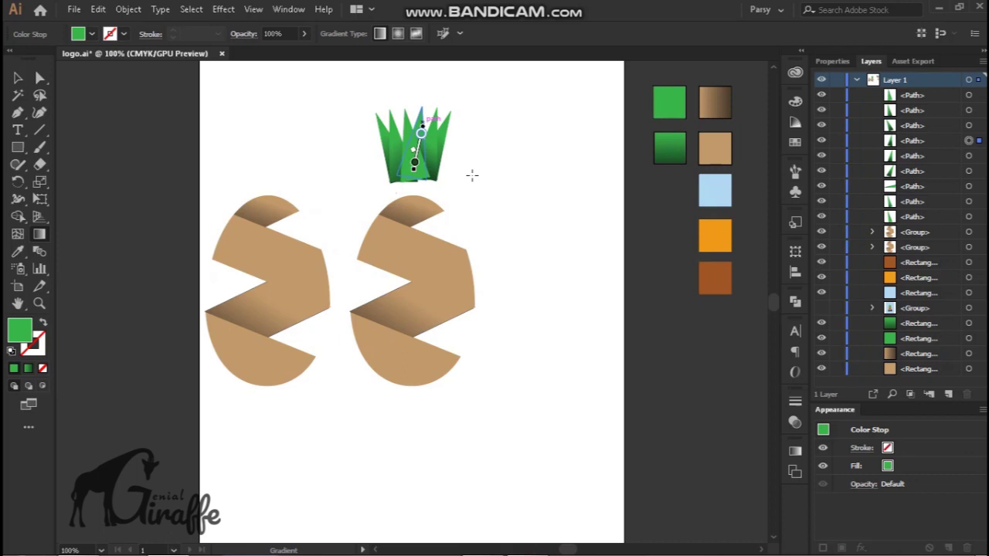
key(ctrl+shift+a)
- Pen-draw a dome shape over the pineapple top, just under the crown leaves
key(p)
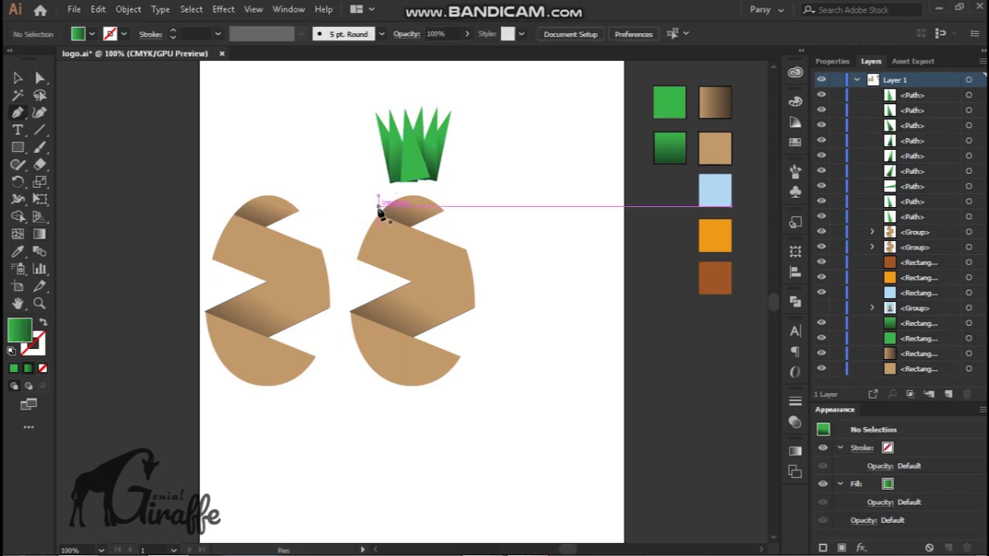
click(378, 206)
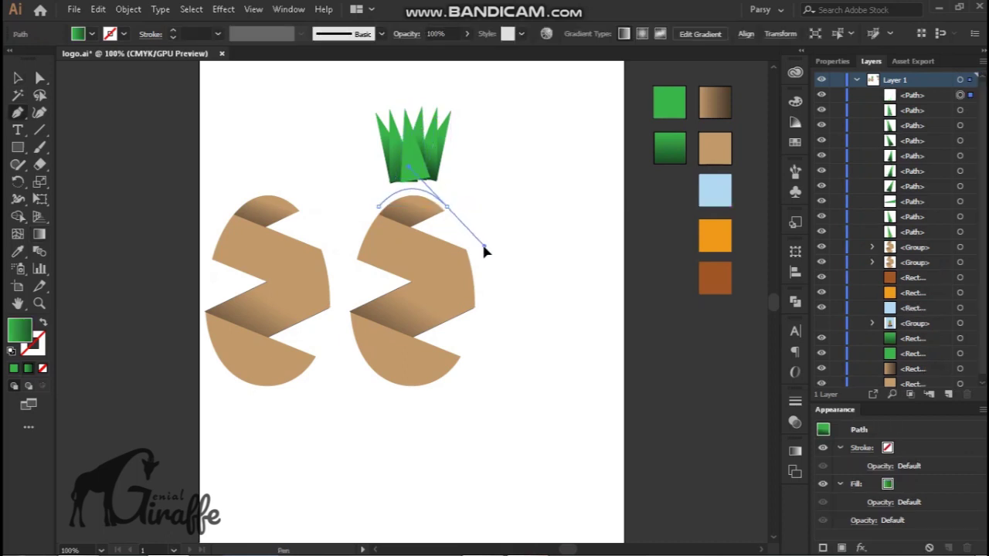
drag(485, 249, 489, 248)
click(381, 207)
drag(414, 199, 416, 182)
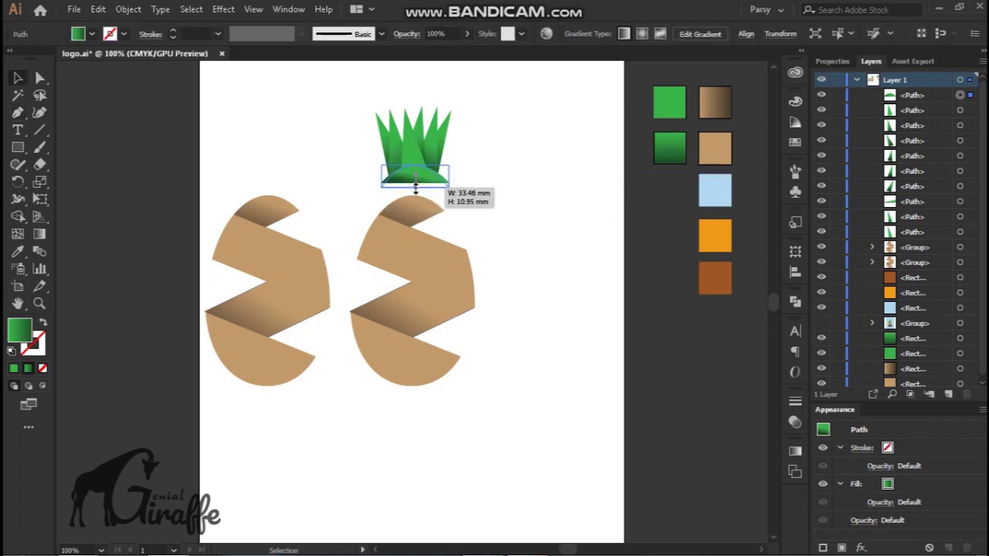
- Delete the dome region from the leaves' base with Shape Builder and remove the leftover slivers
drag(345, 85, 458, 184)
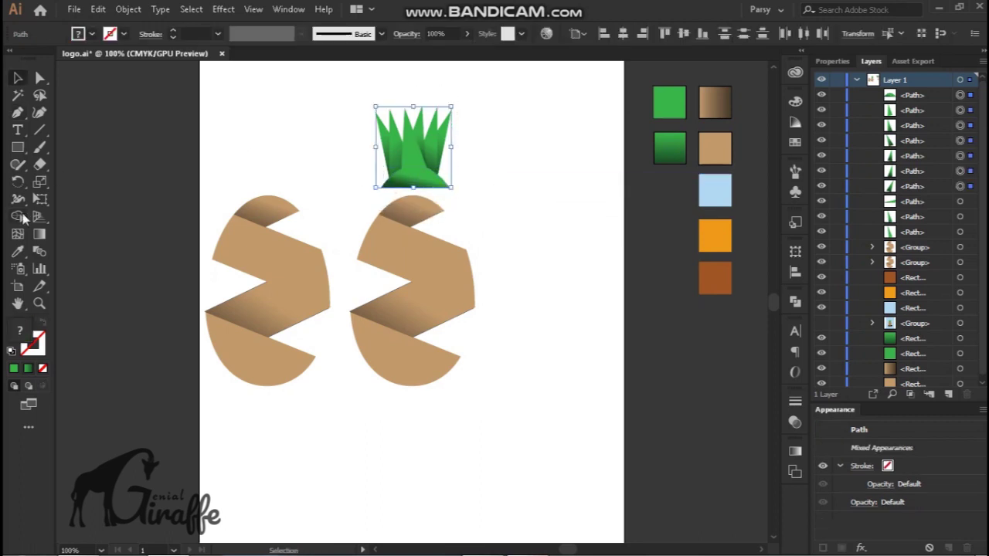
click(18, 216)
key(ctrl+plus)
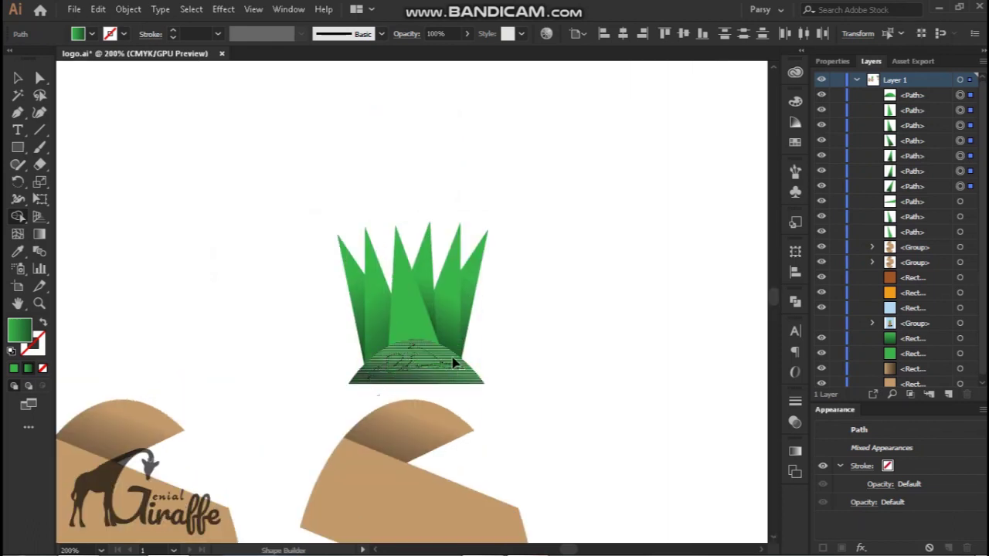
drag(454, 363, 386, 371)
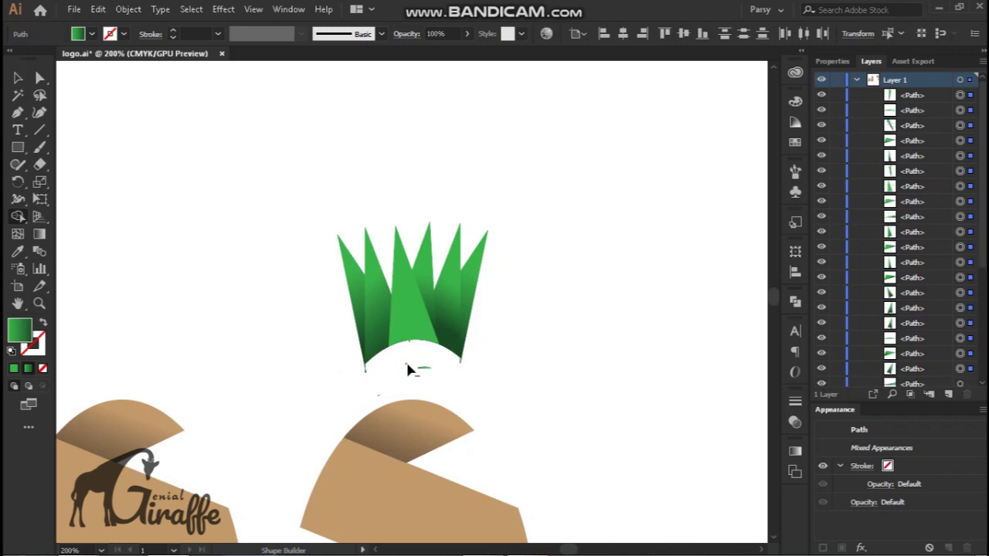
alt+click(409, 346)
alt+click(367, 370)
- Lower the leaves onto the arch and enlarge them atop the pineapple
mouse_move(463, 360)
mouse_down()
mouse_move(462, 404)
mouse_move(493, 412)
mouse_up()
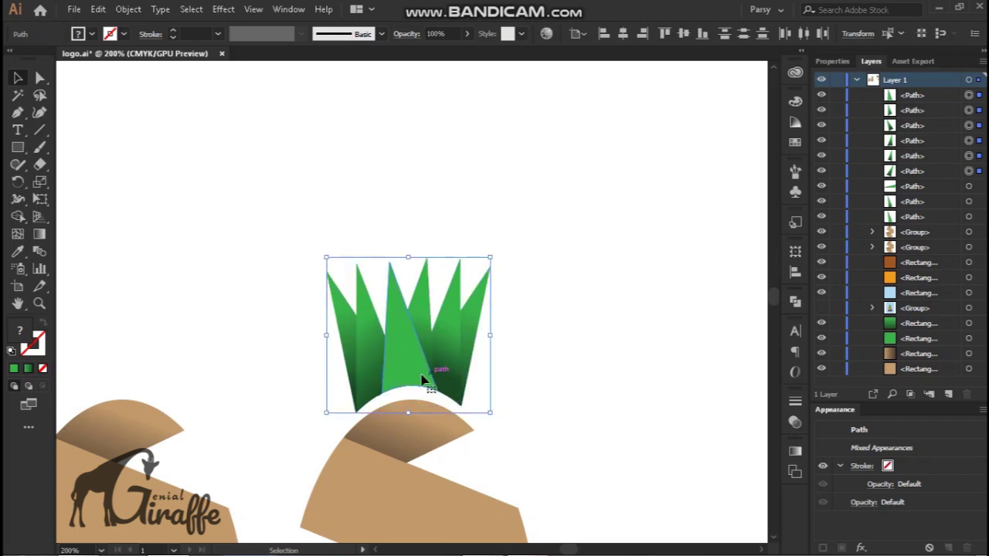
drag(408, 258, 410, 250)
click(530, 305)
- Draw a small square, rotate it 45° into a diamond, and fill it orange
key(ctrl+minus)
key(ctrl+minus)
key(ctrl+minus)
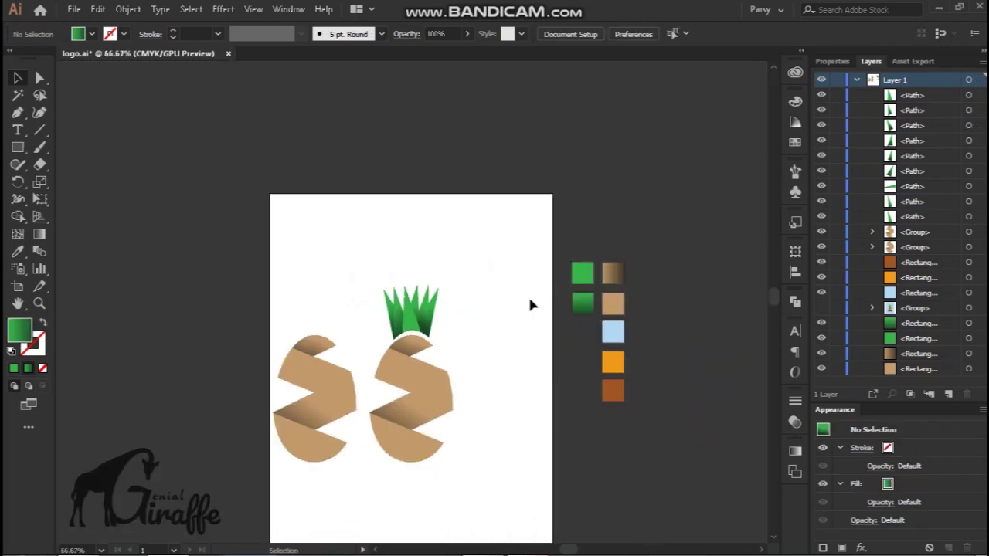
key(m)
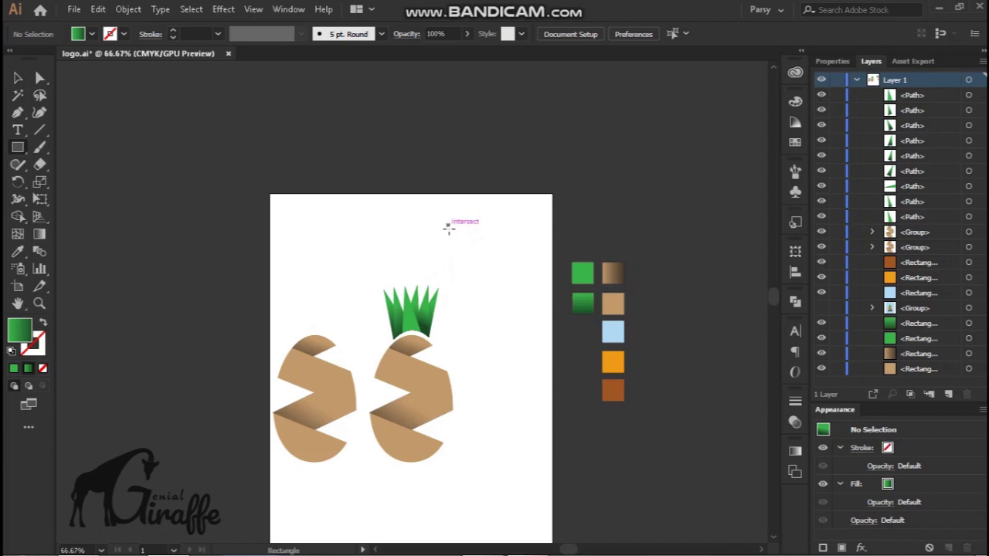
drag(447, 220, 460, 232)
key(ctrl+plus)
key(ctrl+plus)
key(v)
right_click(415, 302)
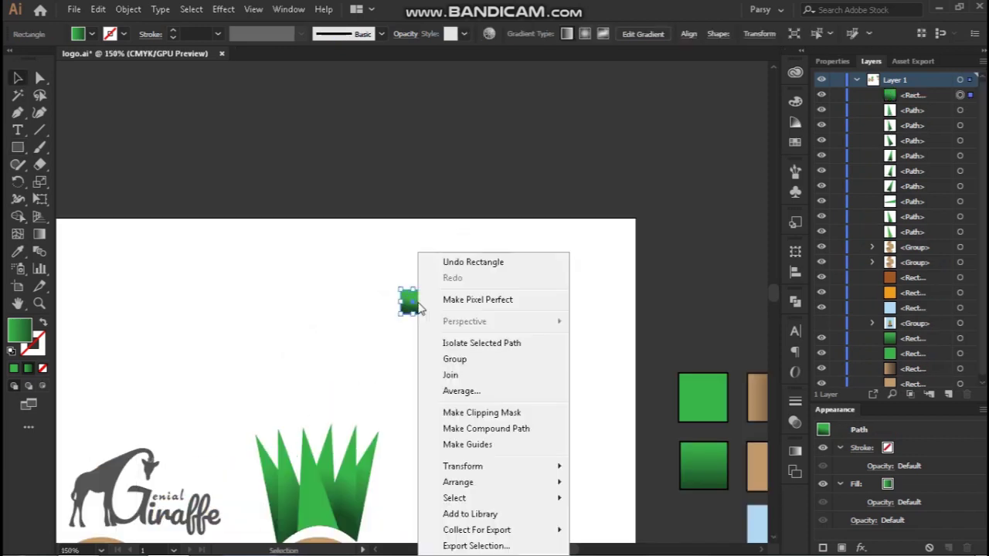
click(283, 375)
click(638, 345)
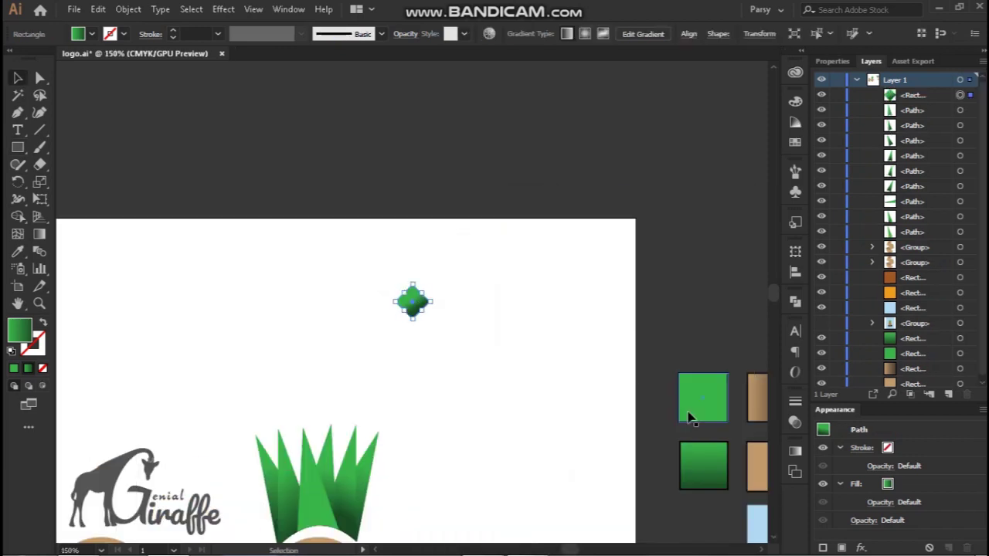
key(ctrl+minus)
key(i)
click(653, 500)
- Pen-draw a chevron path across the upper half of the diamond
key(ctrl+plus)
key(ctrl+plus)
key(ctrl+plus)
key(p)
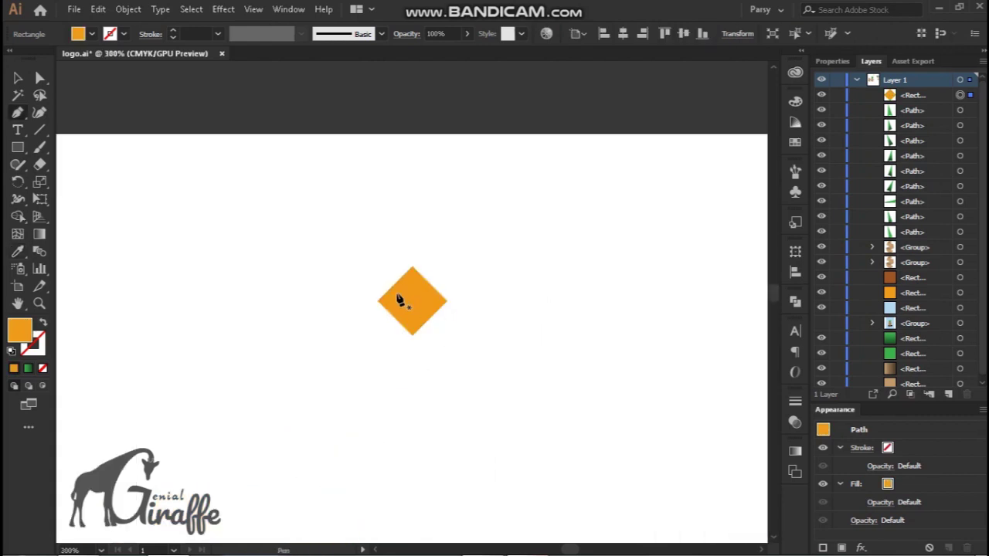
click(400, 296)
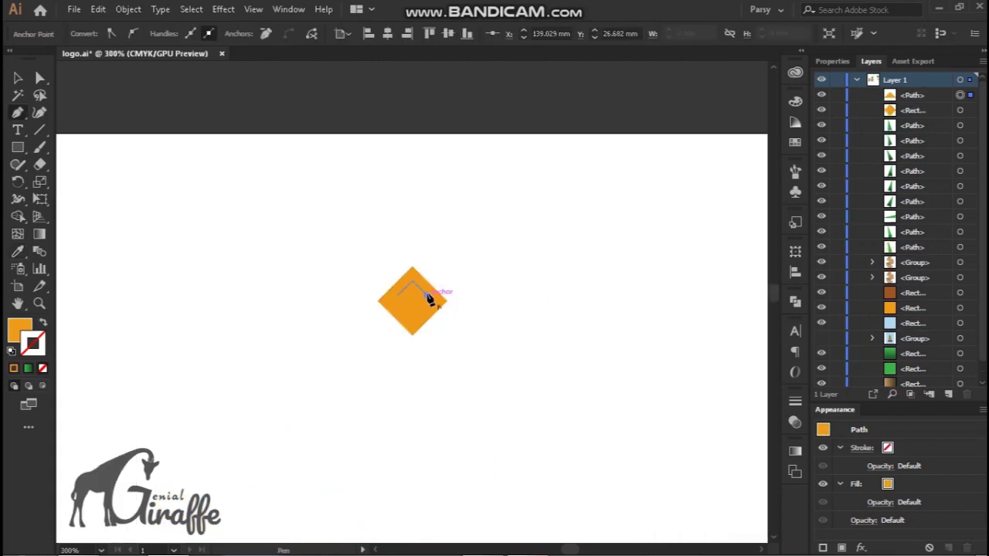
key(d)
key(slash)
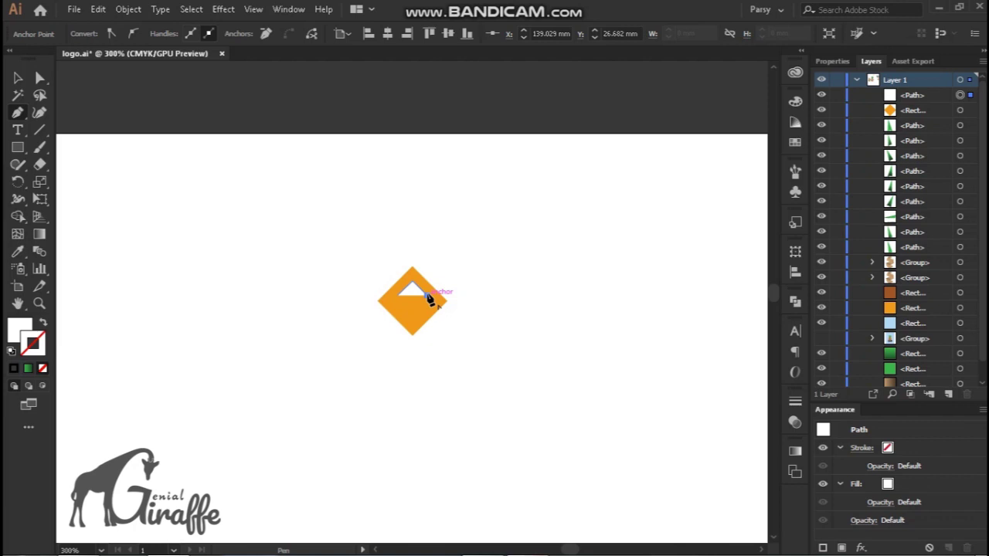
key(ctrl+z)
ctrl+click(581, 346)
key(ctrl+minus)
key(ctrl+minus)
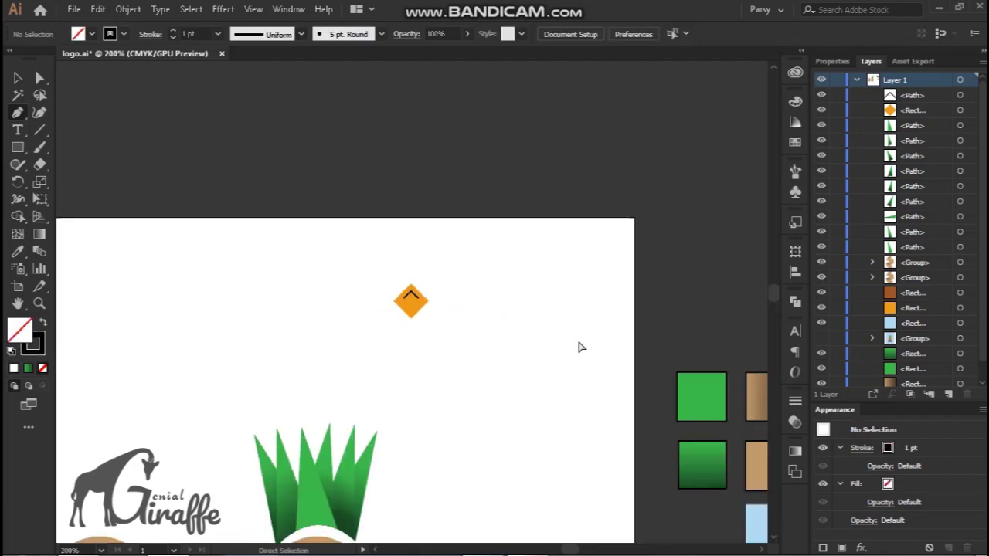
key(ctrl+minus)
- Give the chevron a brown stroke from the swatch and group it with the diamond
ctrl+click(411, 300)
key(i)
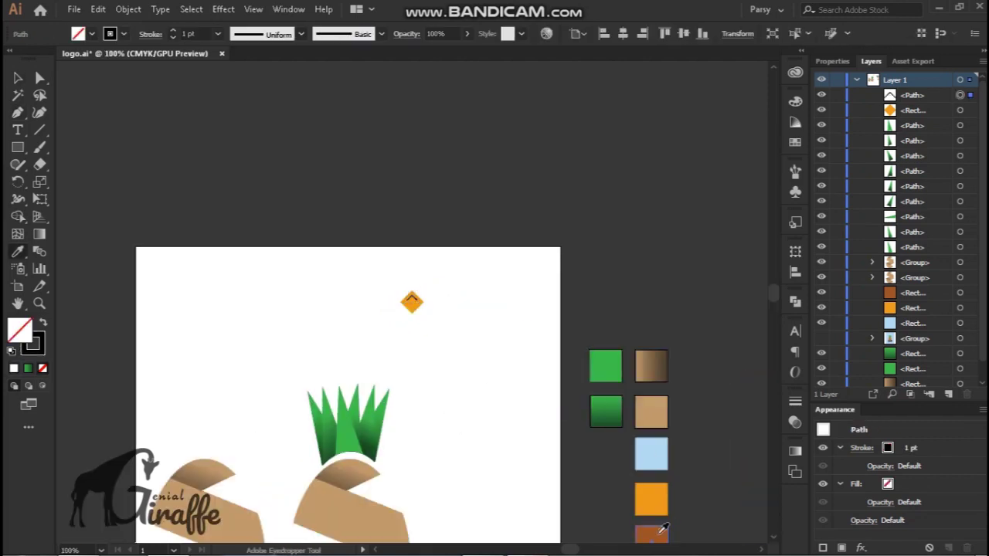
click(656, 532)
key(shift+x)
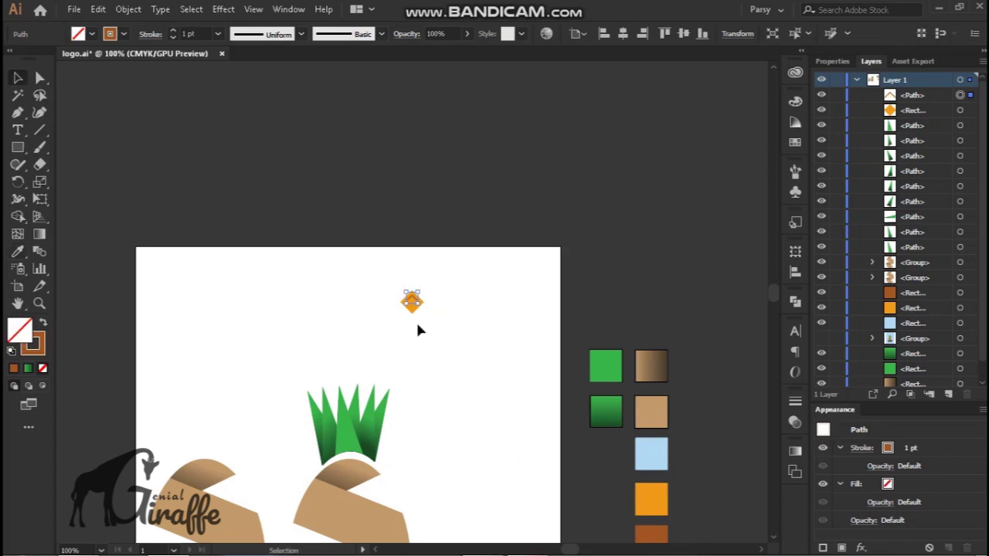
key(ctrl+g)
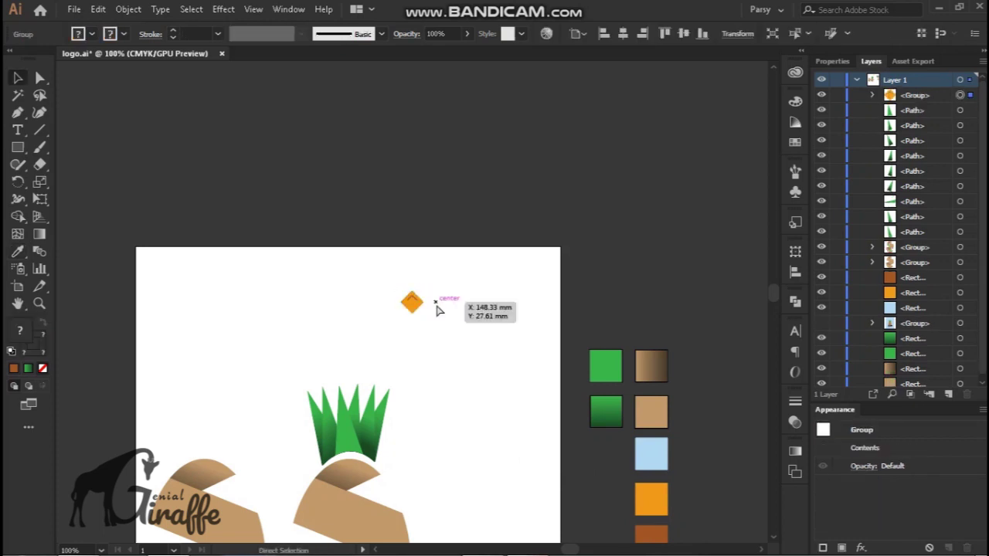
key(ctrl+plus)
- Duplicate the diamond tile into a grouped row of eight diamonds
drag(404, 307, 354, 313)
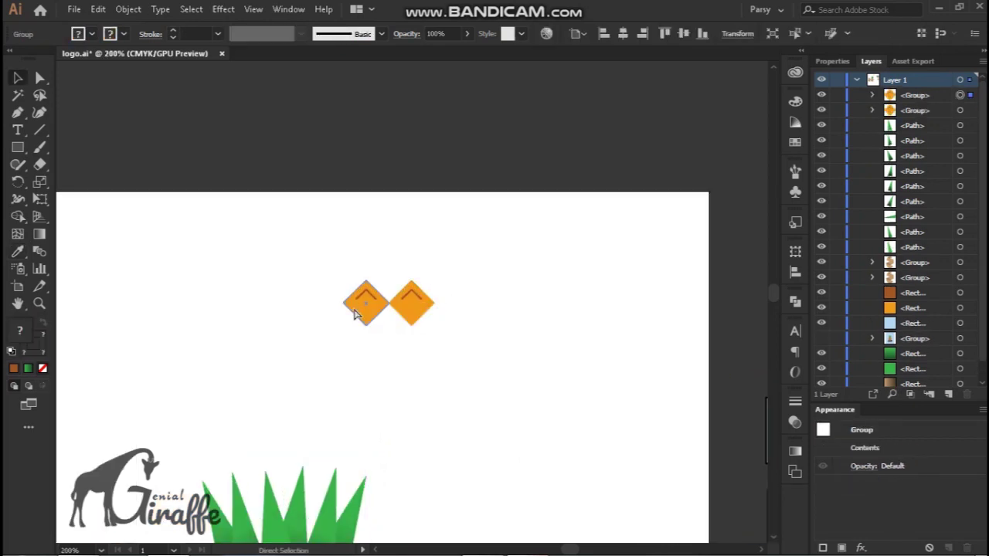
key(ctrl+d)
key(ctrl+d)
key(ctrl+d)
key(ctrl+d)
drag(456, 311, 40, 301)
key(ctrl+g)
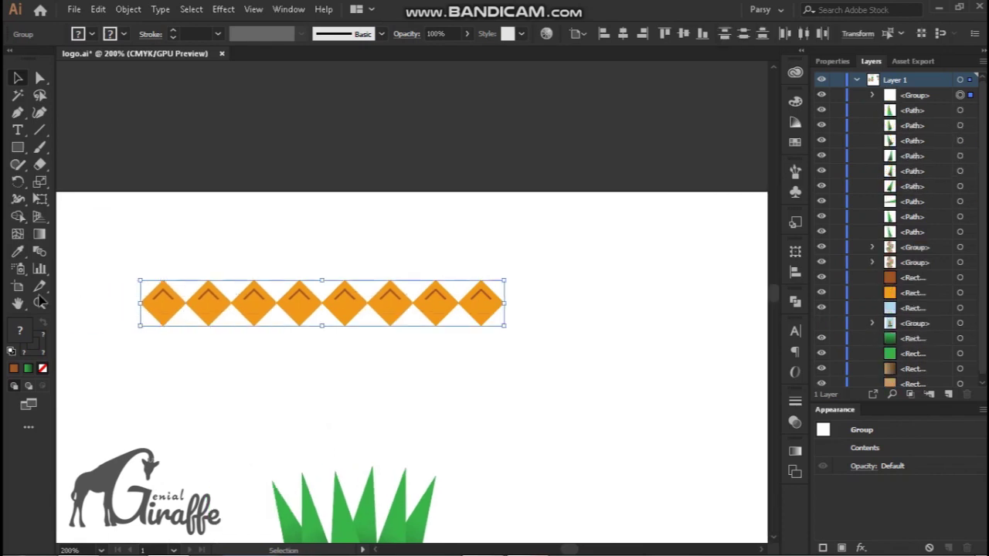
- Add staggered offset copies of the row below, then duplicate the rows upward
alt+drag(163, 303, 140, 338)
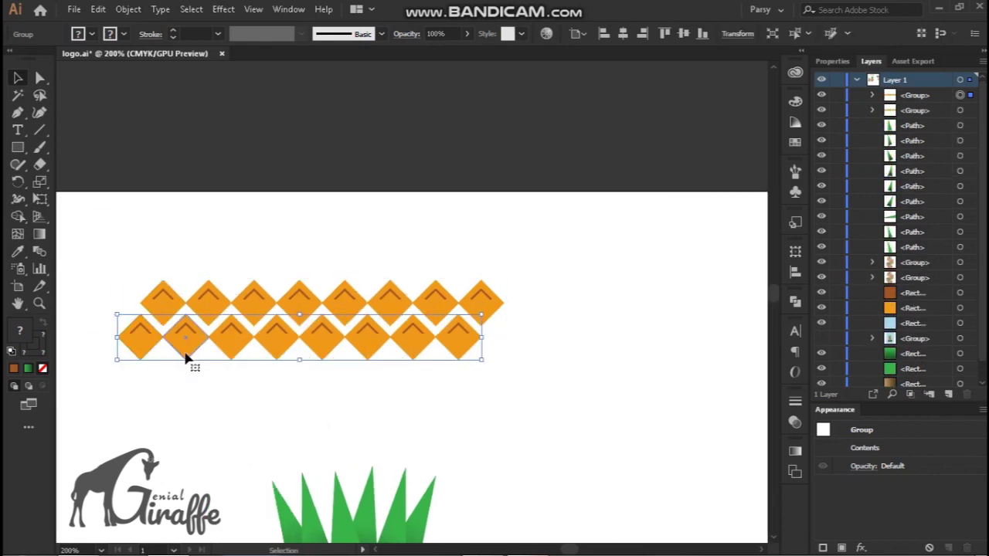
key(ctrl+d)
mouse_move(229, 415)
mouse_down()
mouse_move(242, 446)
mouse_move(224, 485)
mouse_up()
key(ctrl+d)
key(ctrl+minus)
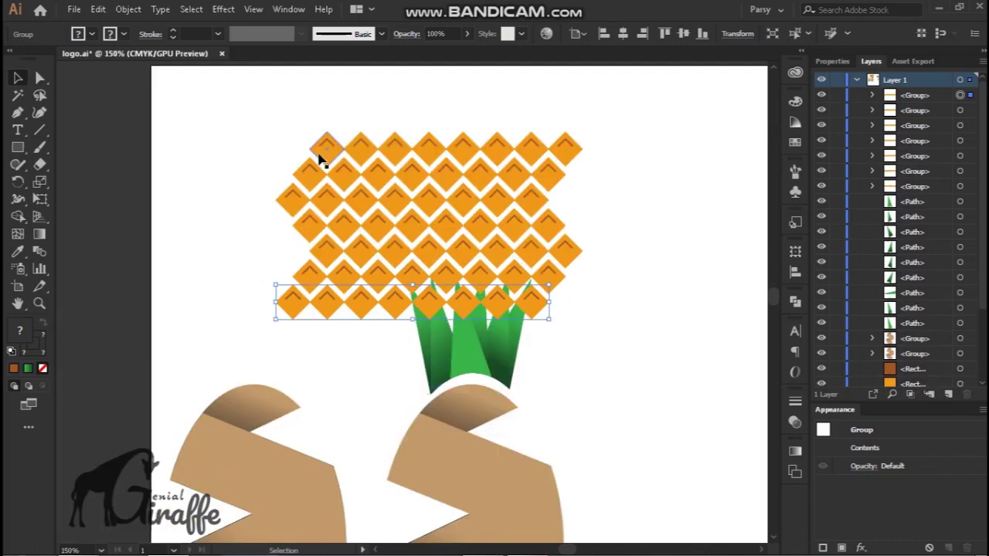
drag(320, 159, 680, 91)
key(ctrl+minus)
click(520, 325)
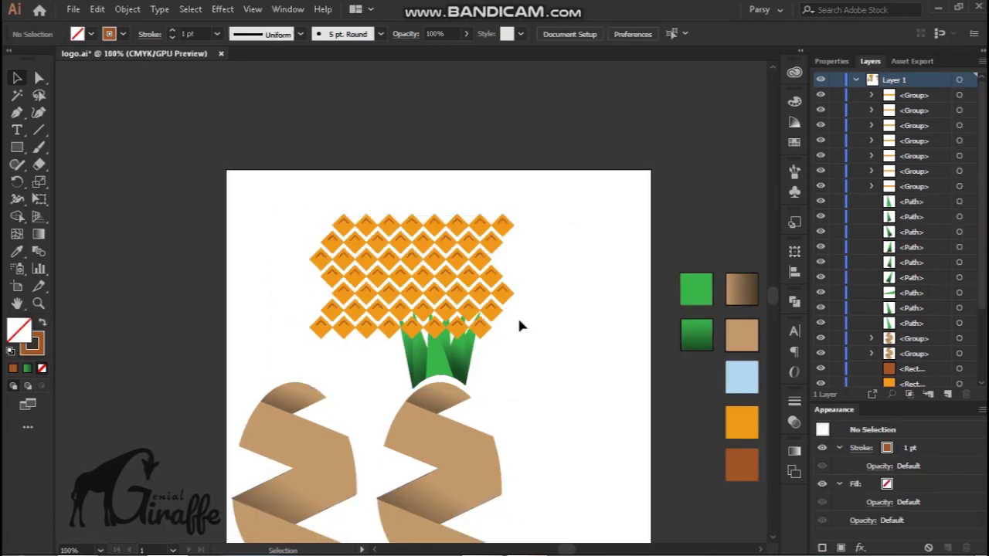
drag(338, 343, 362, 213)
drag(391, 283, 392, 161)
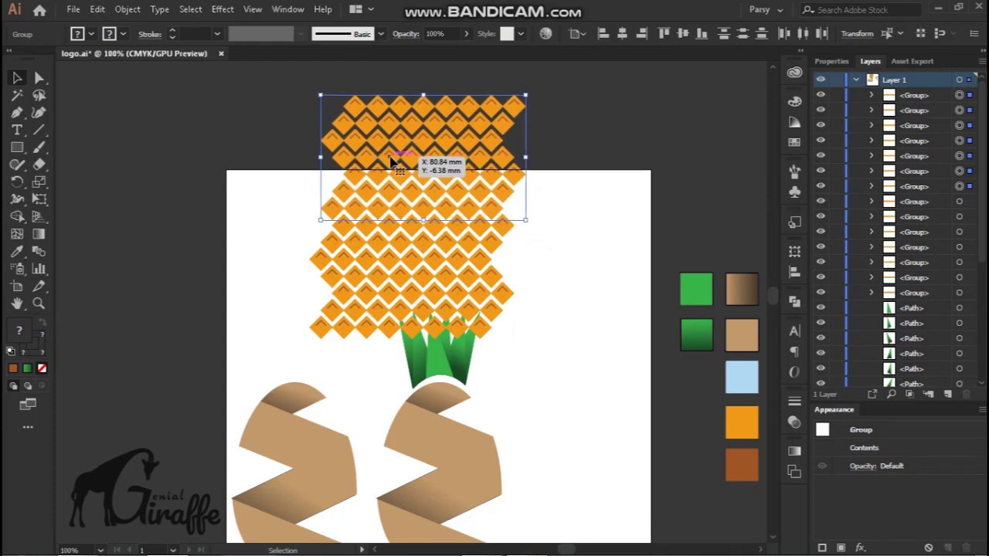
- Group all diamond rows into one and move the left brown body shape over the grid
drag(325, 224, 271, 131)
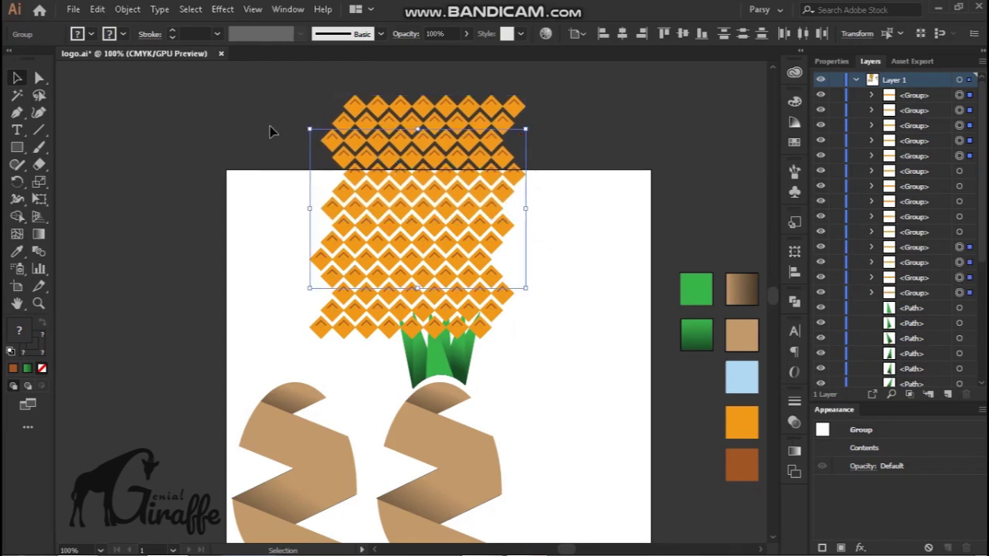
shift+click(360, 336)
right_click(368, 328)
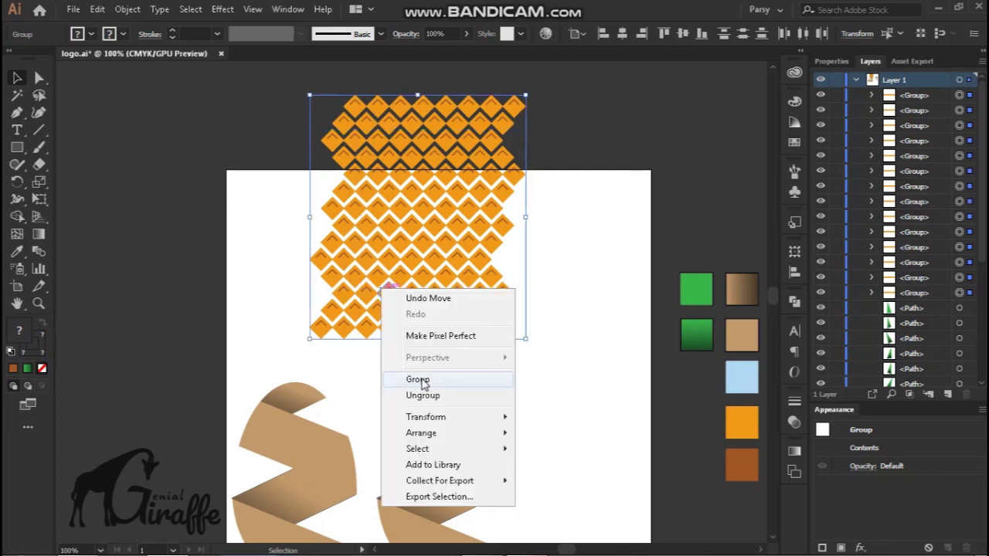
click(414, 376)
drag(286, 432, 435, 288)
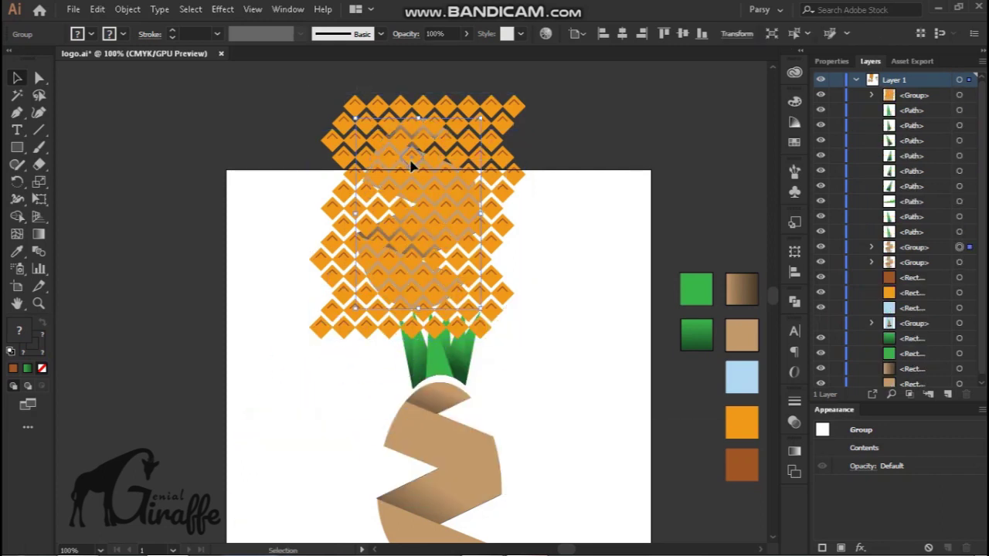
- Clip the diamond grid to the brown zigzag body shape with a clipping mask
click(435, 224)
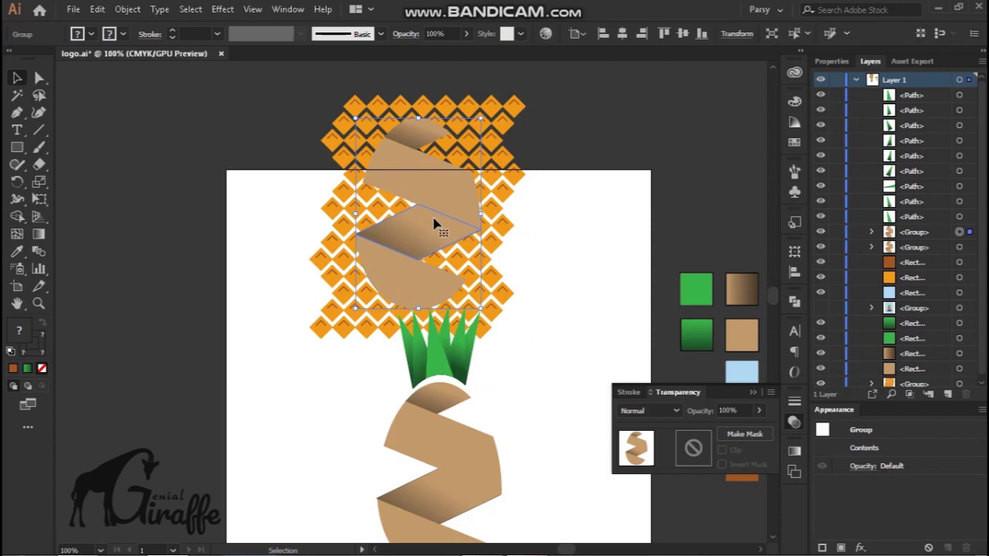
shift+click(333, 285)
click(744, 434)
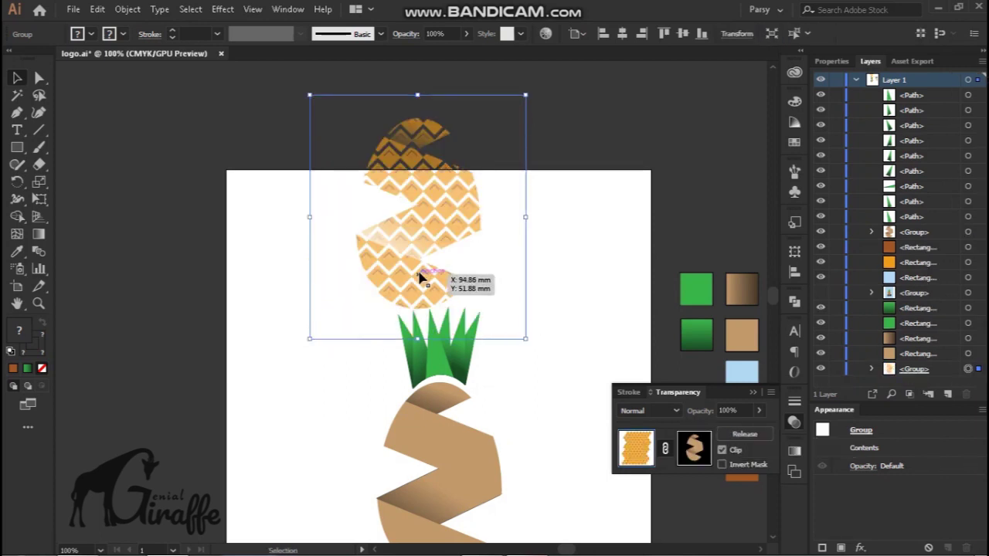
- Position the patterned body over the brown body and bring it to the front
drag(421, 278, 441, 504)
key(ctrl+minus)
drag(405, 309, 401, 308)
key(ctrl+plus)
key(ctrl+plus)
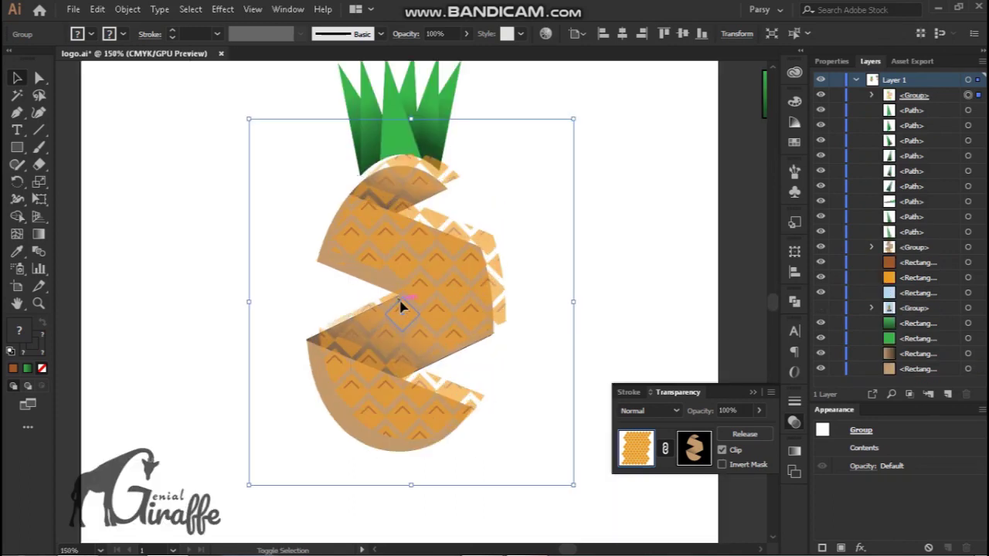
drag(401, 308, 390, 319)
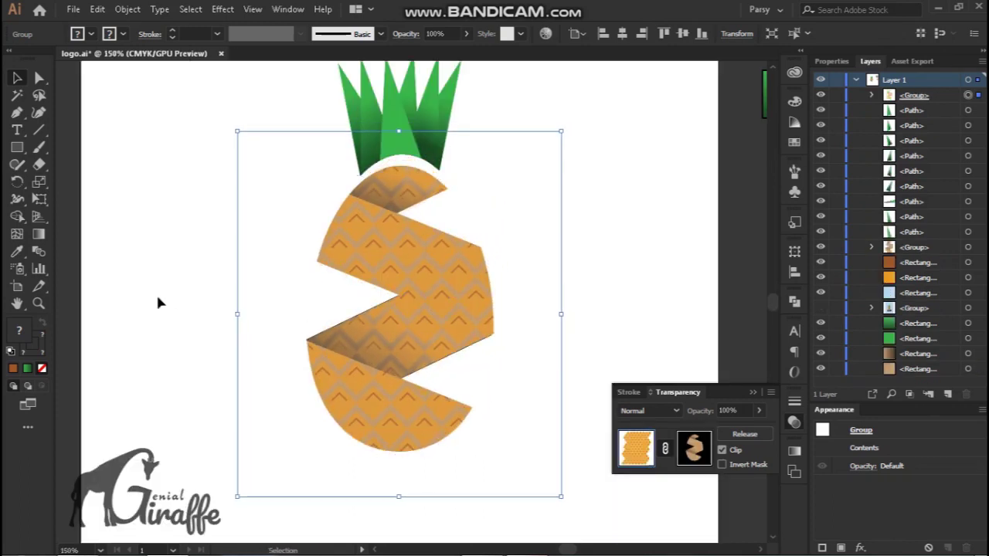
key(ctrl+minus)
- Lock the pattern, then set the body's colour balance to Cyan -17, Yellow 15, Black 23
click(127, 9)
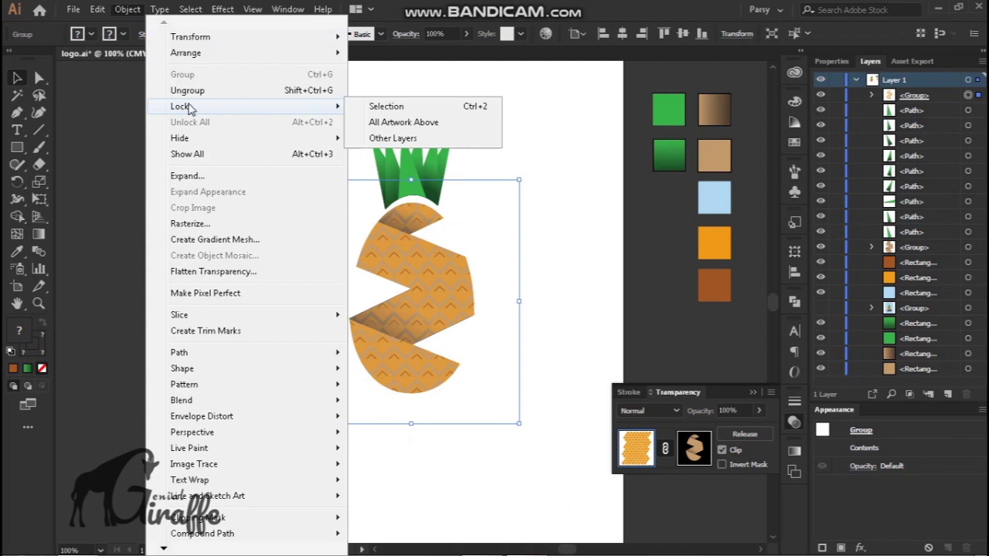
click(386, 105)
click(401, 232)
click(98, 9)
click(398, 240)
click(532, 372)
mouse_move(645, 276)
mouse_down()
mouse_move(656, 277)
mouse_move(658, 255)
mouse_up()
drag(645, 212, 640, 212)
drag(654, 277, 655, 255)
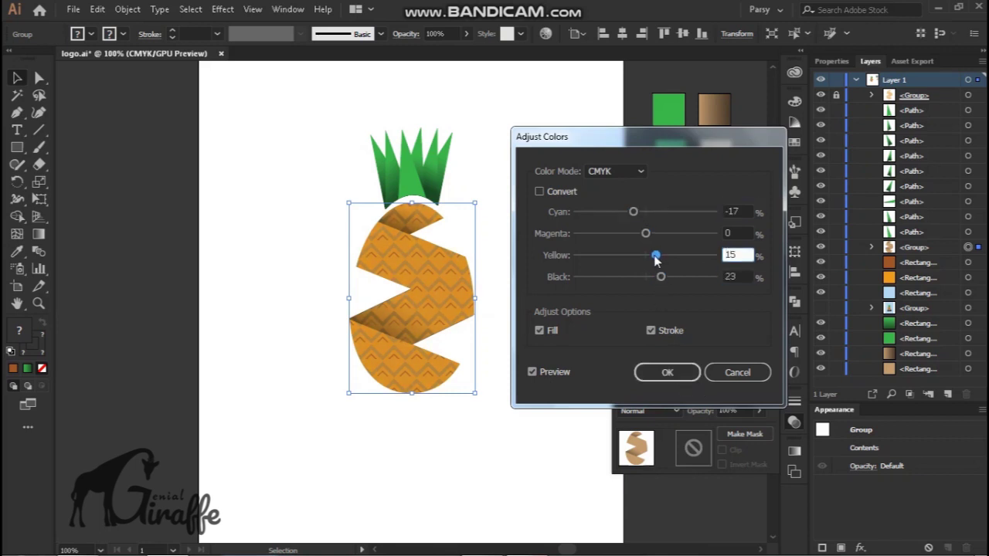
click(667, 372)
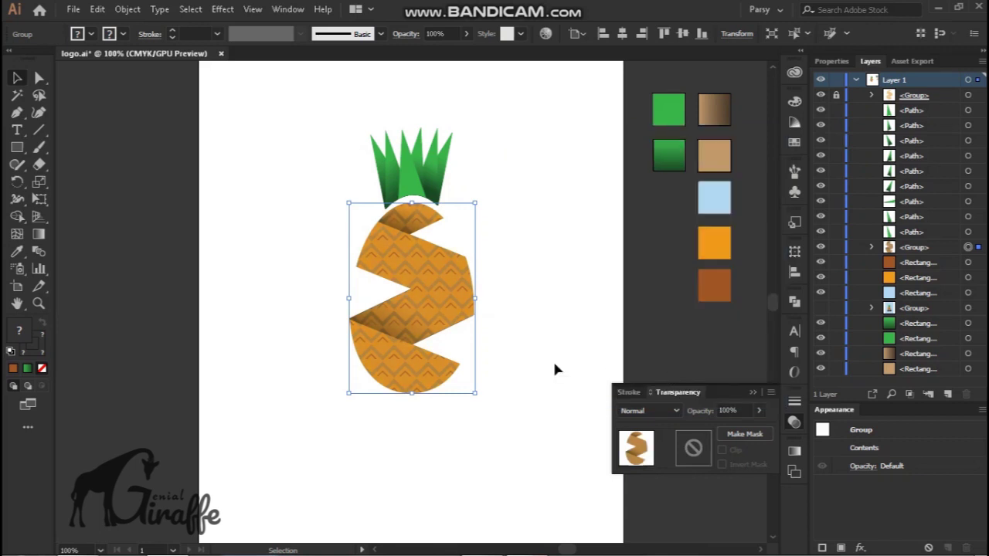
- Shorten the pineapple body from the bottom and reposition it under the crown
click(395, 400)
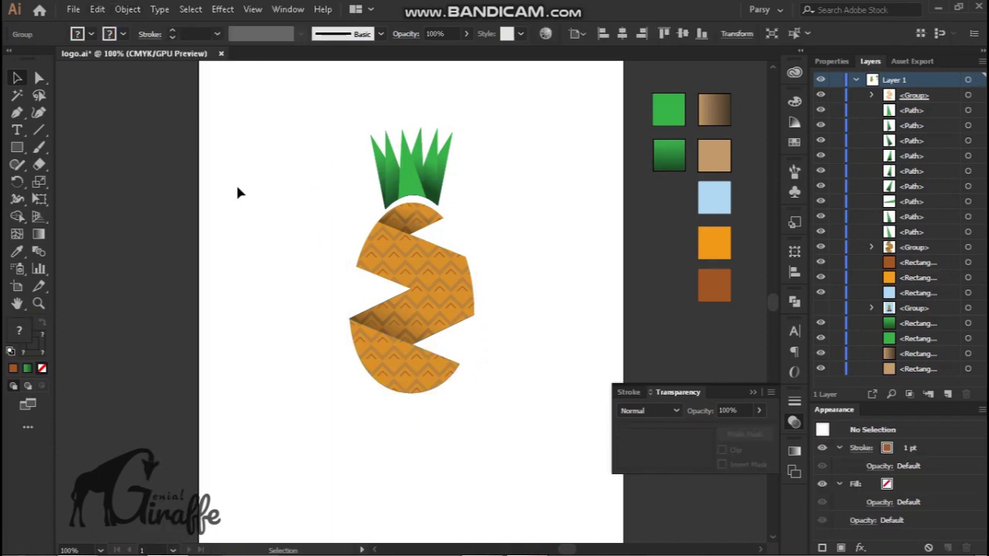
drag(225, 348, 480, 313)
drag(411, 423, 410, 398)
drag(421, 276, 423, 279)
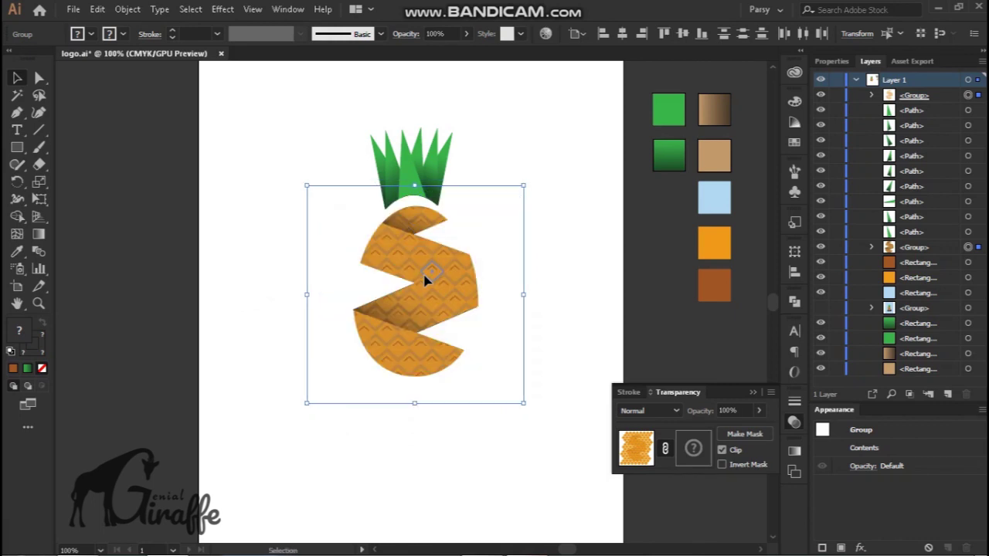
drag(425, 186, 459, 165)
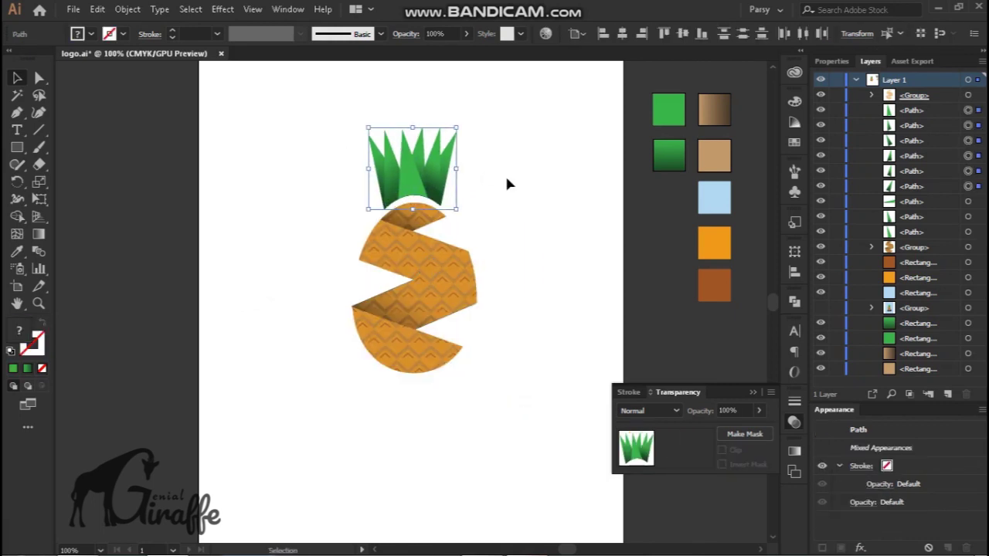
- Add a 'Logo Design' text object below the pineapple
click(381, 437)
click(15, 132)
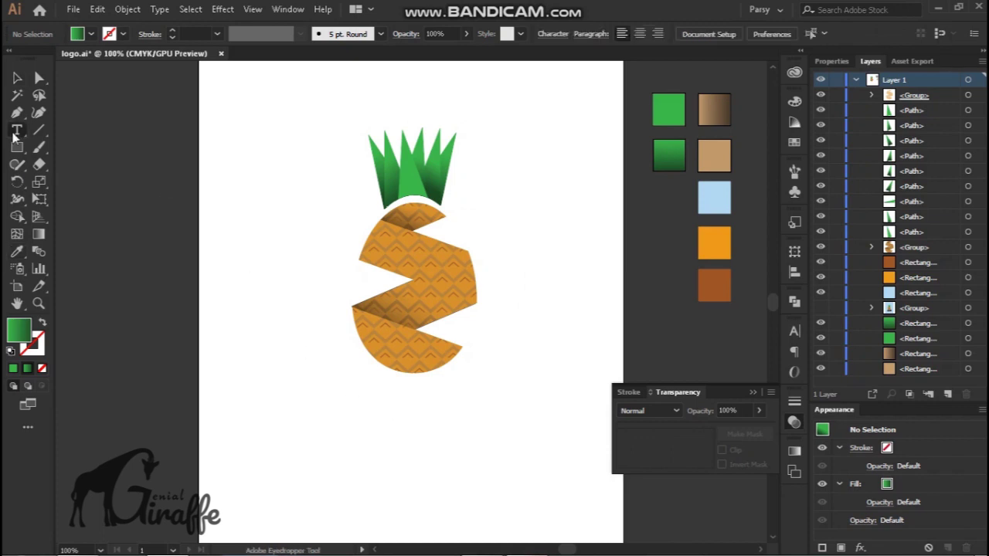
click(358, 403)
text(Logo Design)
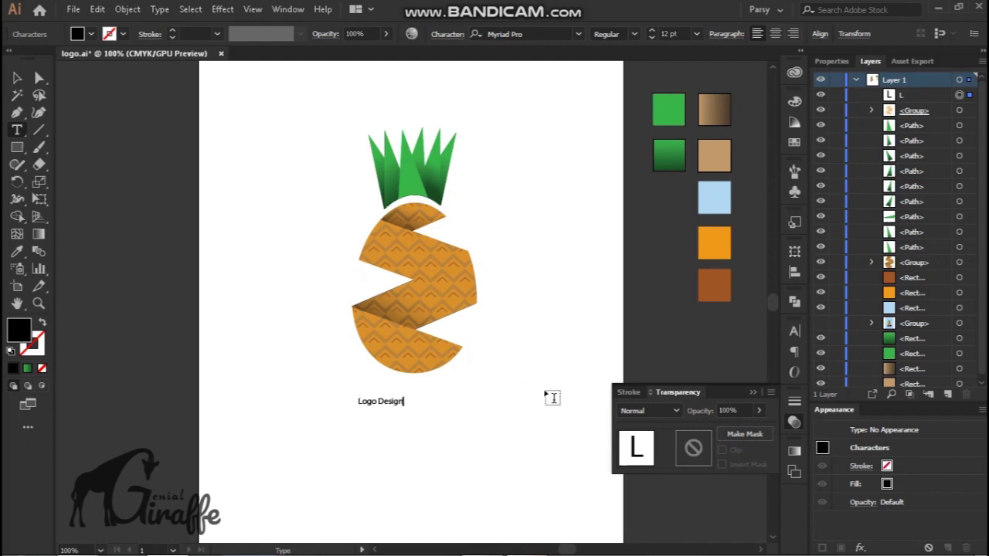
- Set 'Logo Design' in Eras Light ITC and move it down and left
click(794, 331)
click(768, 340)
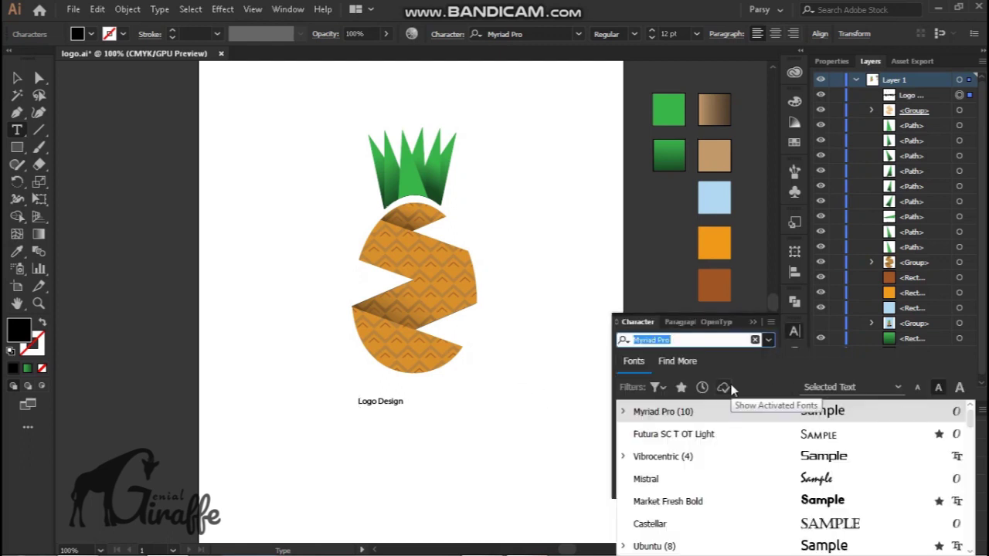
text(eras)
click(662, 455)
key(Escape)
click(712, 338)
text(eras)
click(725, 457)
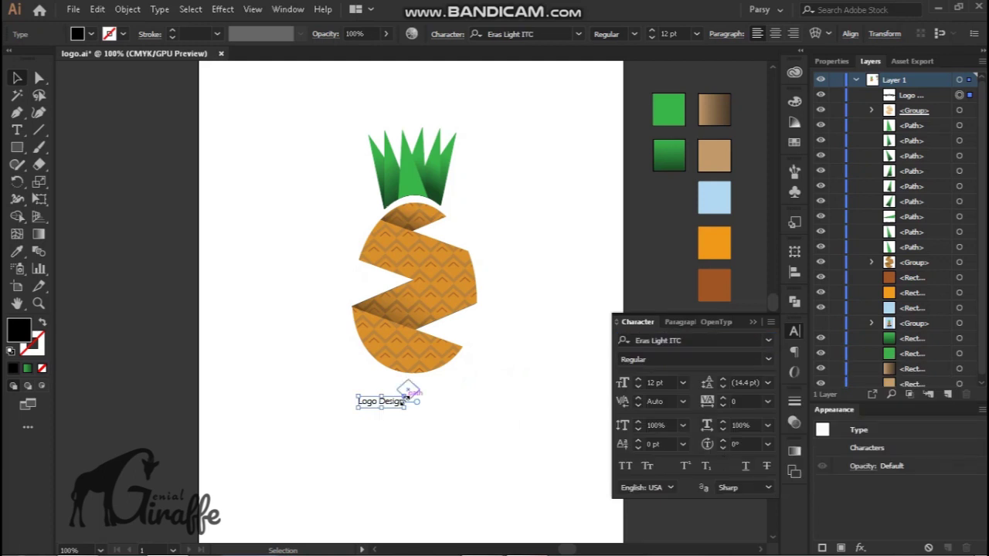
drag(352, 407, 263, 440)
- Set the 'Pineapple' title in Rage Italic at 72 pt and place it under the fruit
key(t)
click(268, 387)
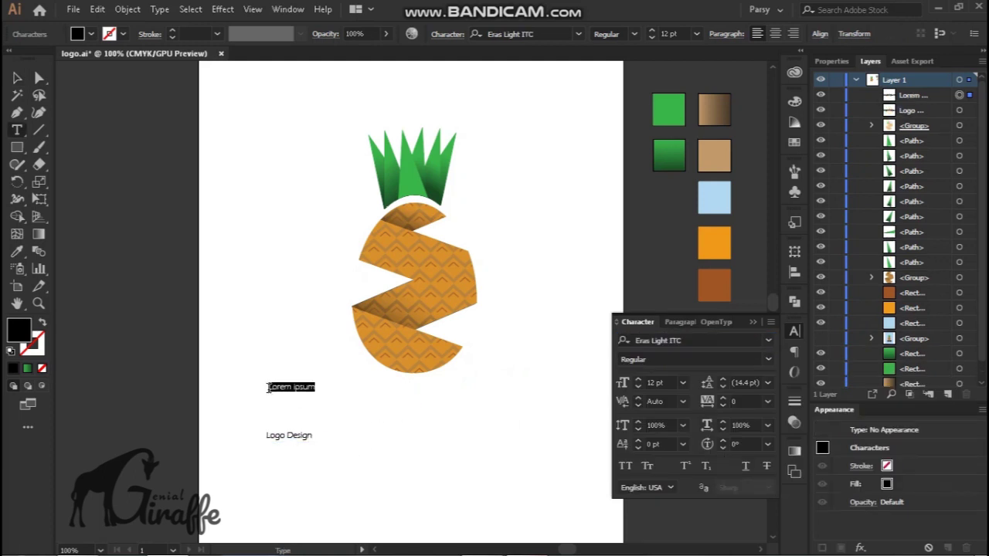
text(Pineapple)
double_click(285, 387)
click(751, 343)
text(ra)
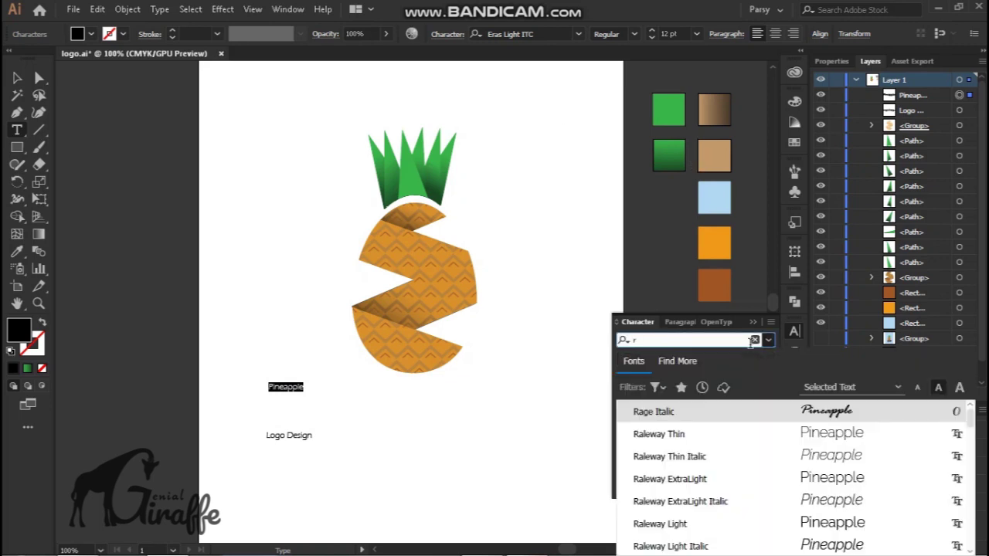
key(Return)
click(682, 382)
click(691, 357)
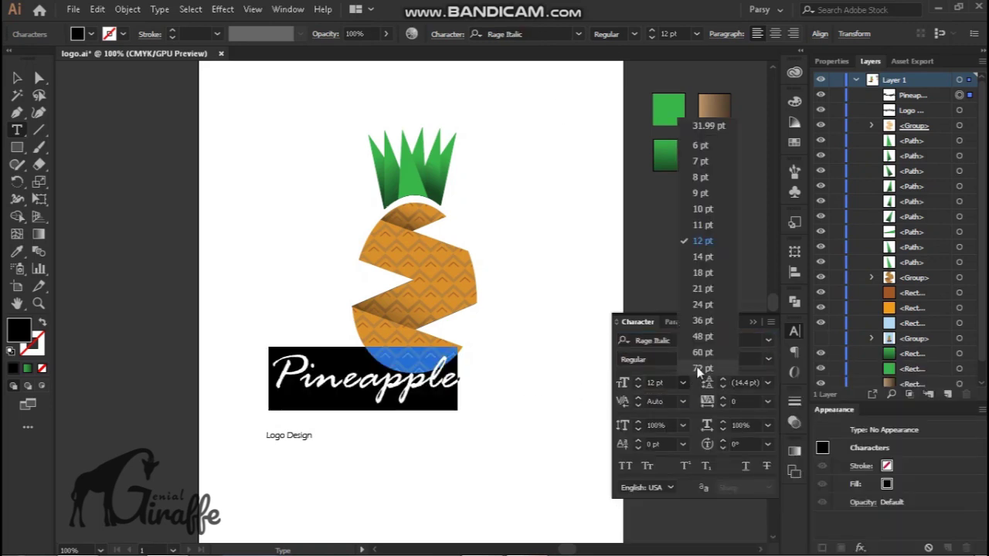
key(Escape)
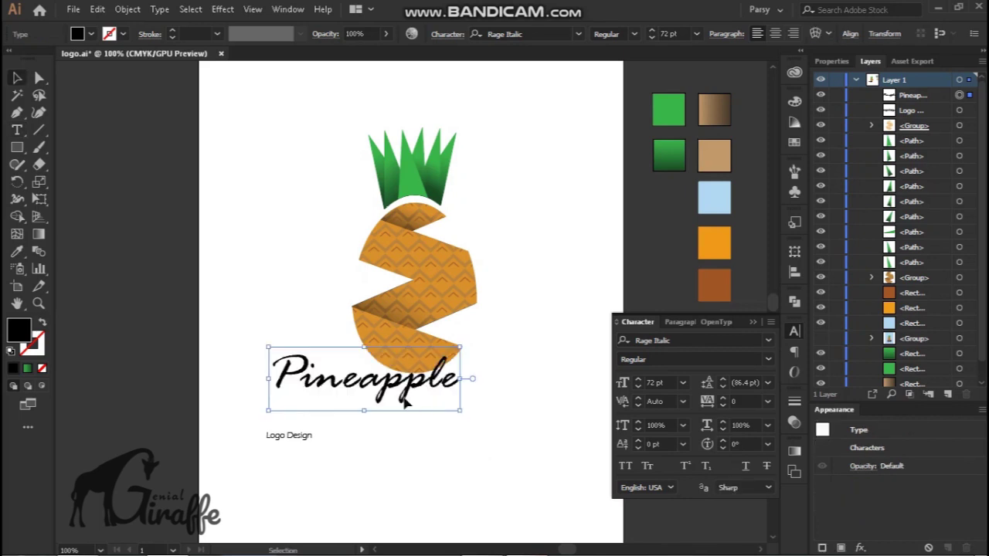
drag(402, 397, 454, 419)
- Make 'Logo Design' 20 pt with 700 tracking, centred below the title
drag(294, 438, 401, 470)
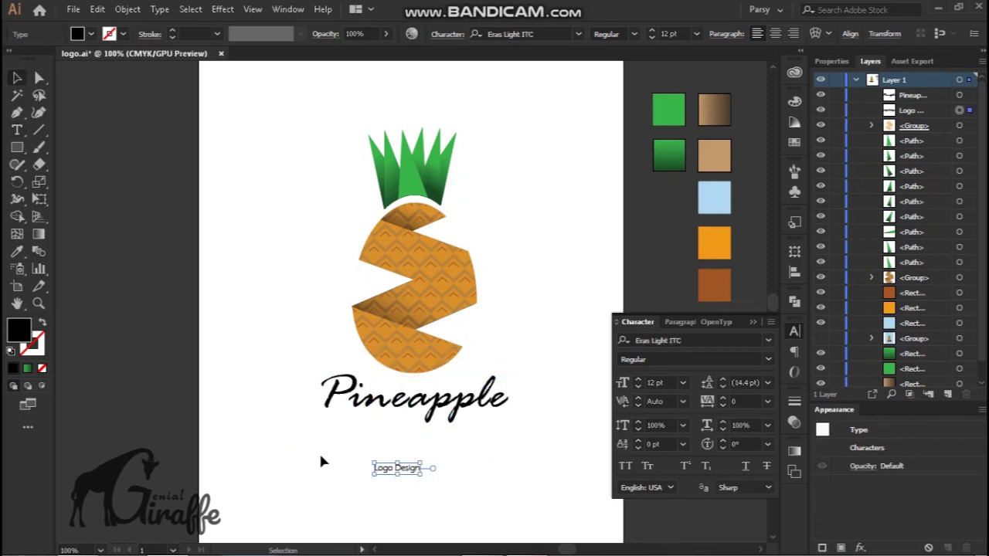
click(639, 379)
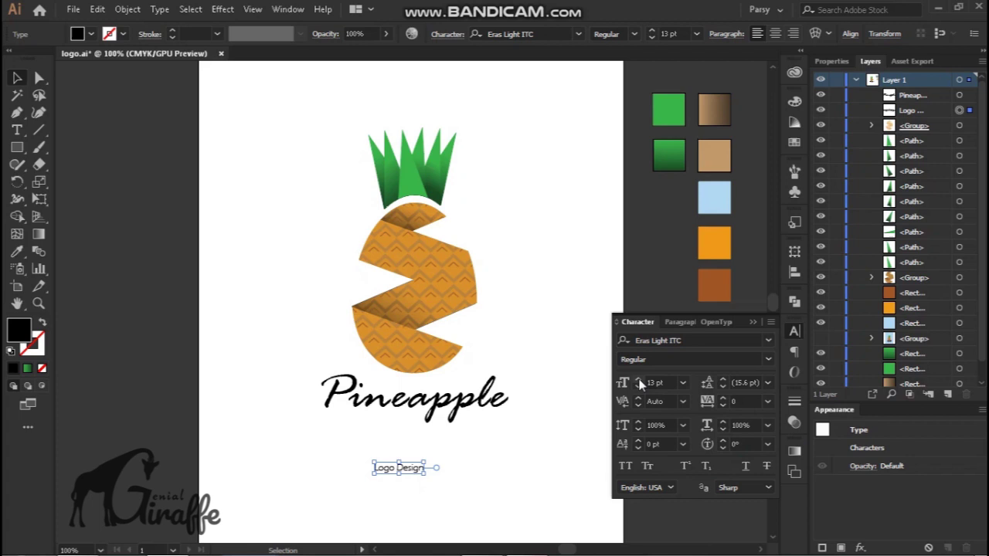
click(638, 379)
click(768, 401)
click(784, 381)
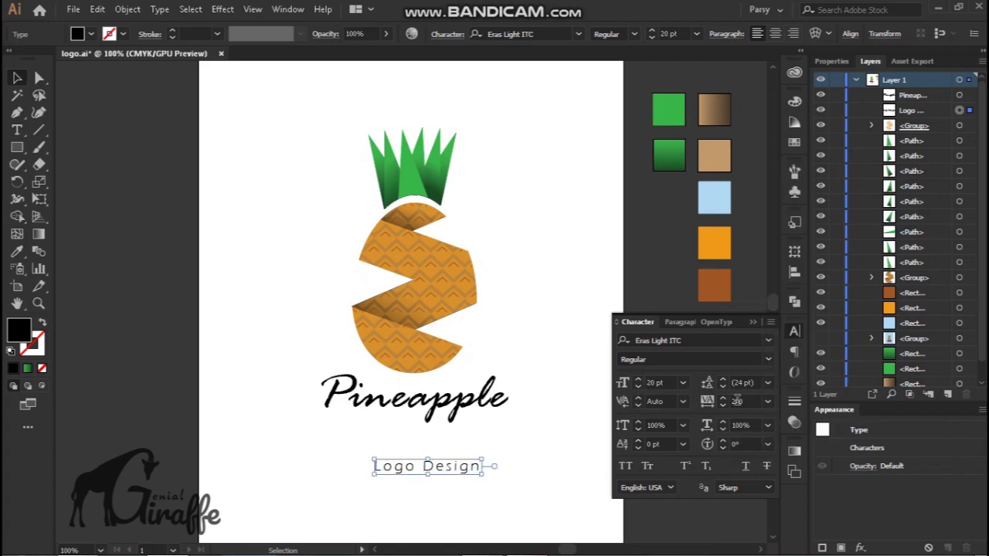
key(Return)
drag(444, 478, 398, 466)
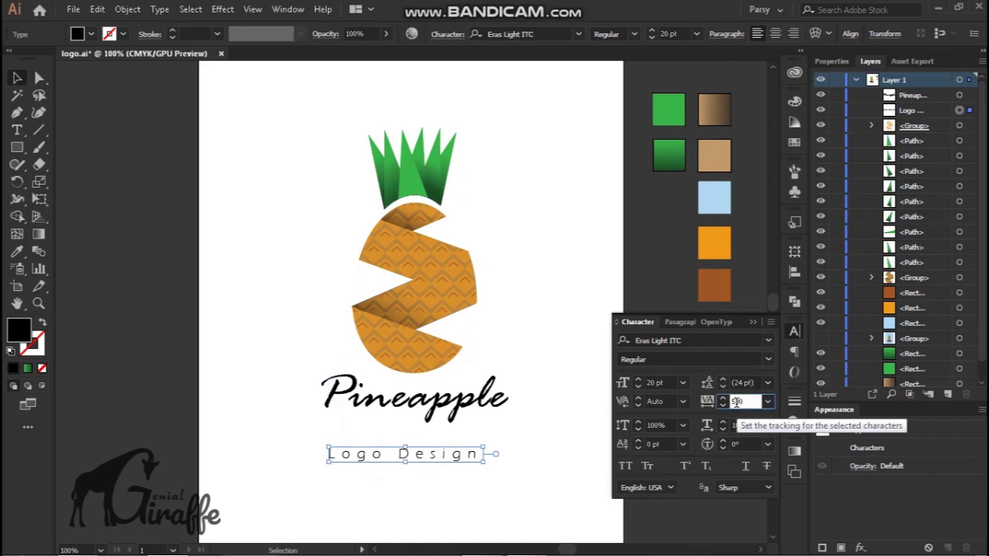
text(700)
key(Return)
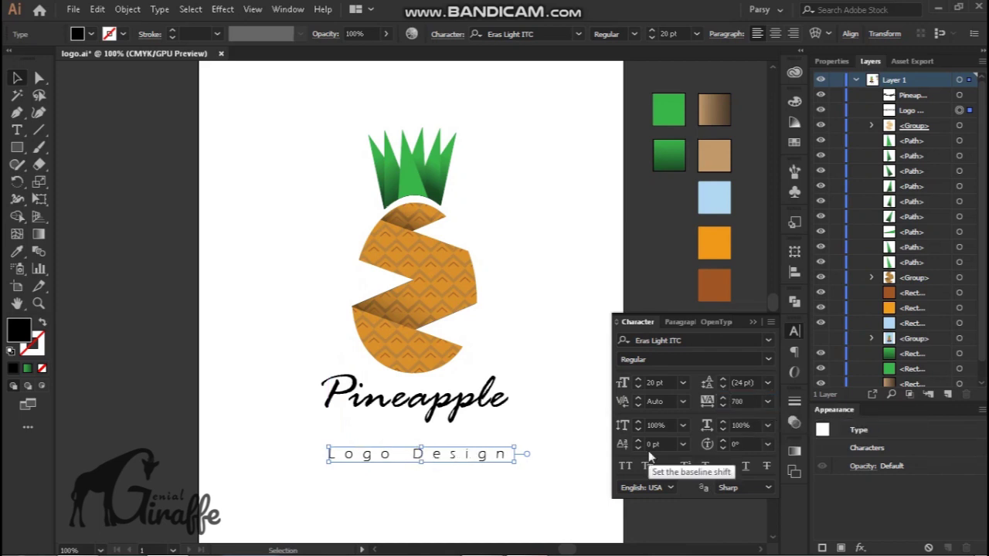
- Pen-draw a curved swoosh path beneath the Pineapple title as a black stroke
click(575, 433)
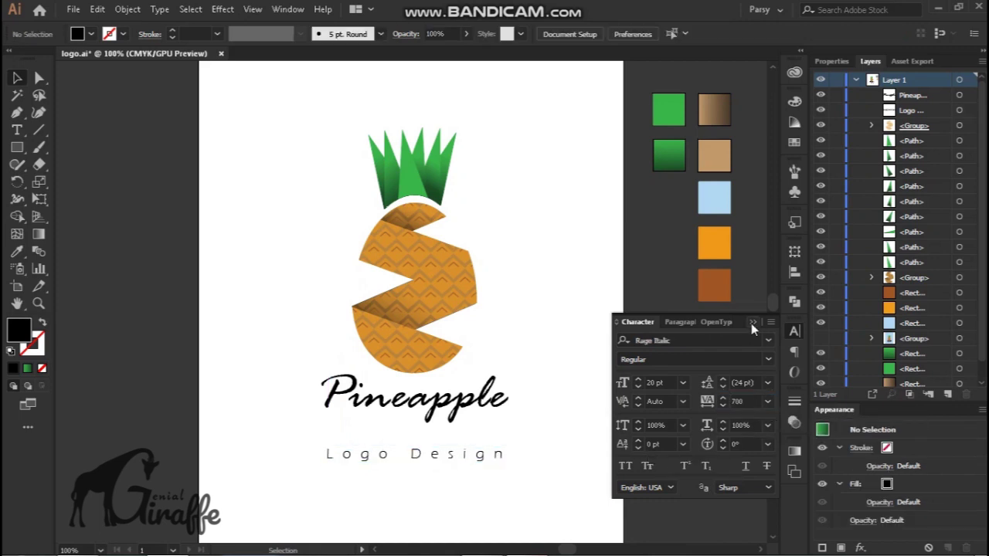
click(752, 322)
key(p)
click(323, 429)
drag(492, 428, 531, 464)
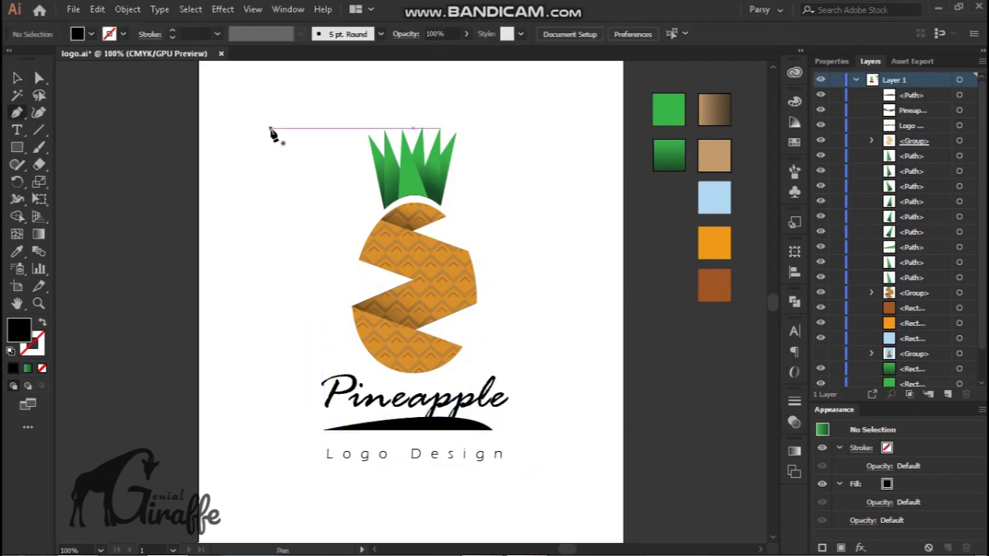
key(shift+x)
- Give the swoosh Width Profile 4 at 4 pt and stretch it further right
key(v)
click(387, 424)
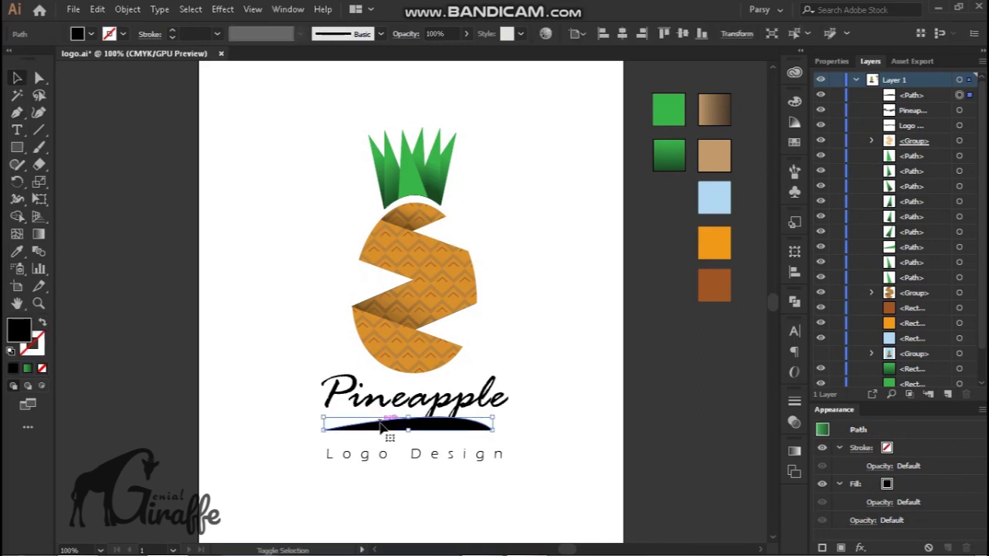
key(shift+x)
click(301, 34)
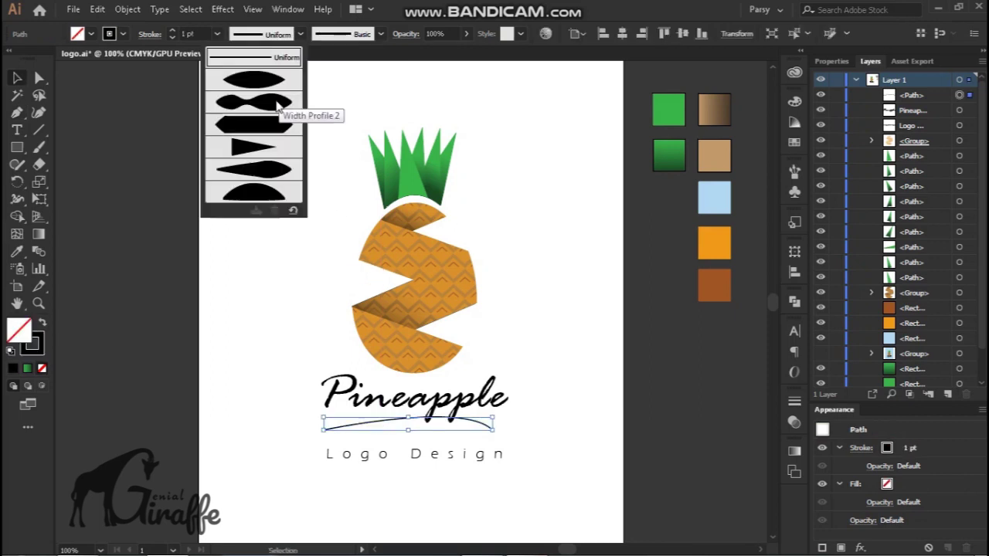
click(261, 148)
click(150, 34)
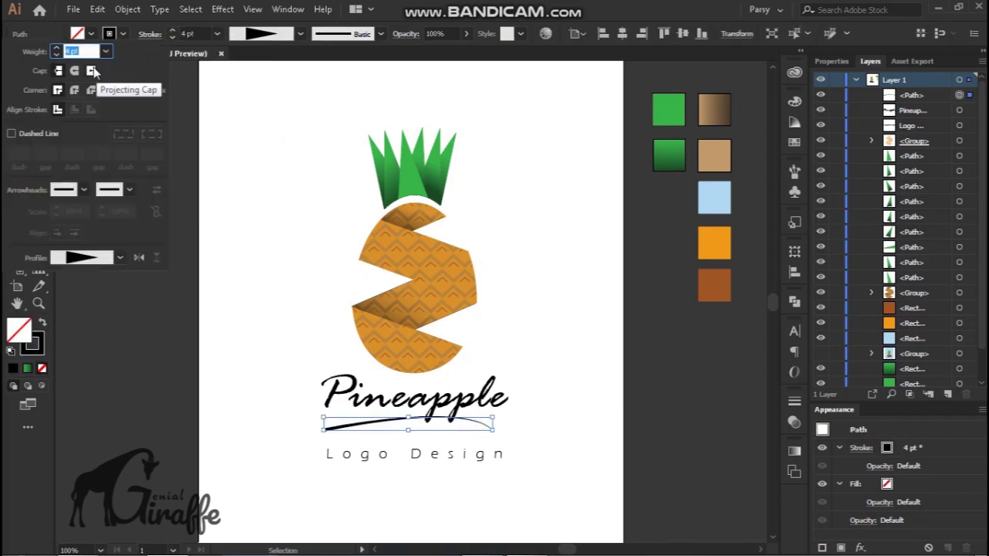
click(323, 439)
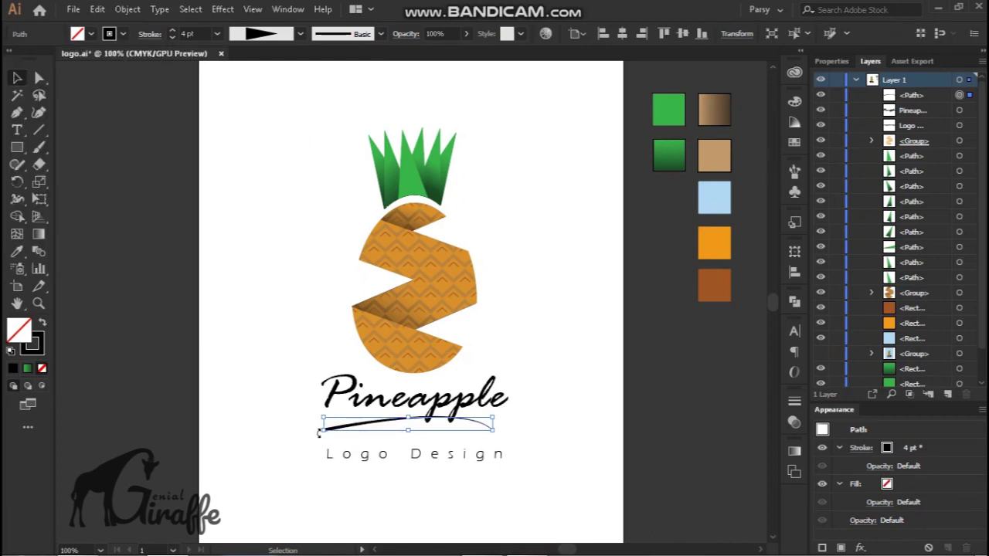
drag(493, 423, 504, 422)
click(521, 415)
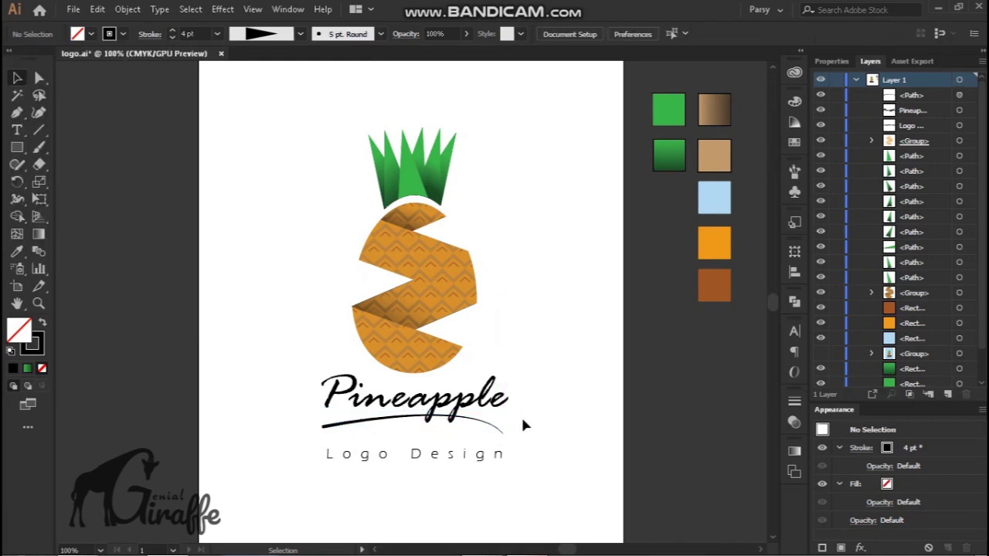
click(453, 458)
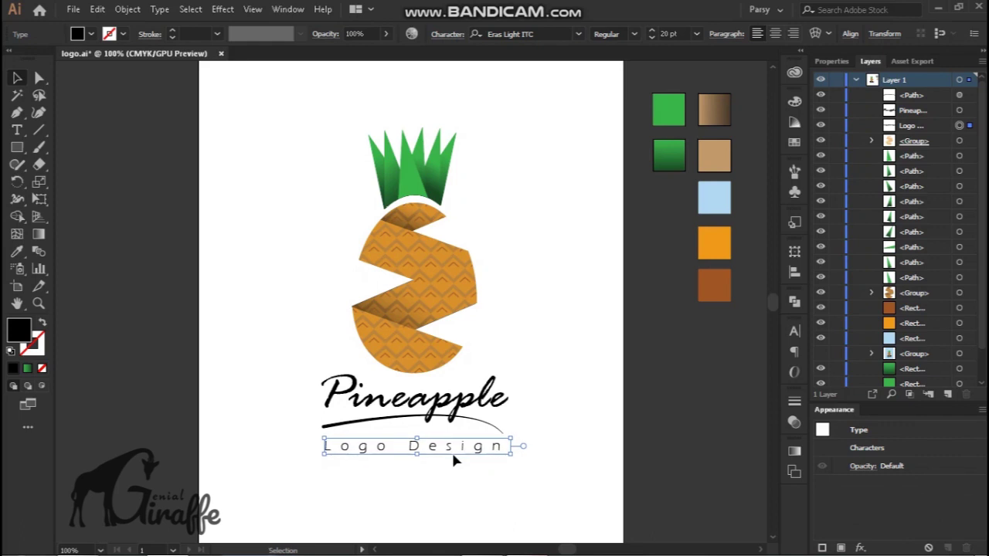
- Draw an artboard-sized rectangle filled with the light blue swatch and send it to back
click(607, 386)
key(ctrl+0)
key(m)
drag(244, 65, 579, 536)
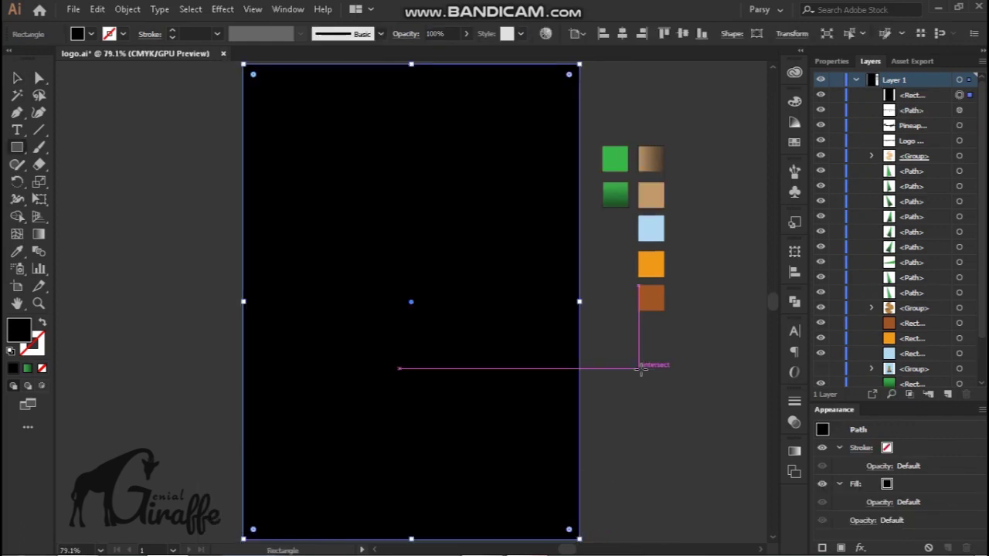
key(i)
click(655, 231)
key(ctrl+shift+bracketleft)
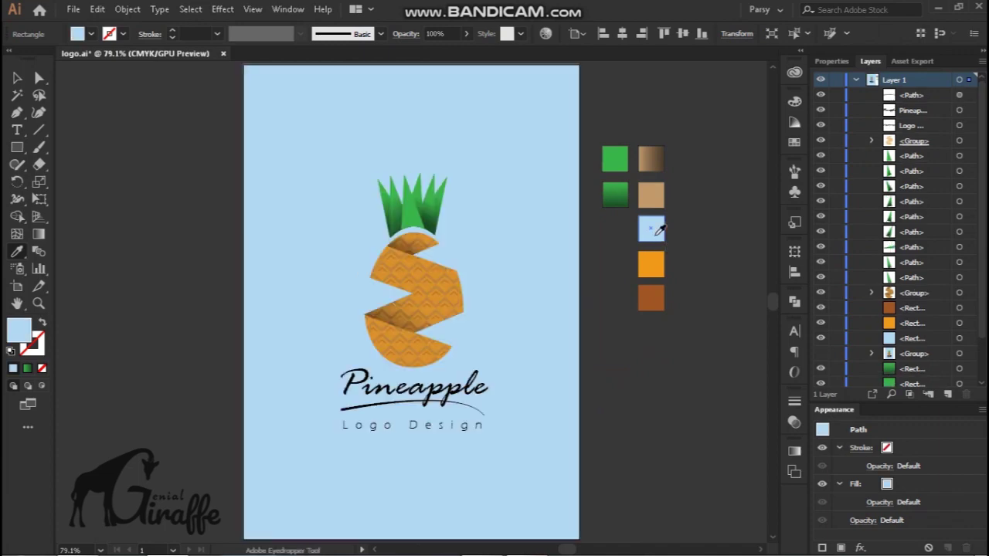